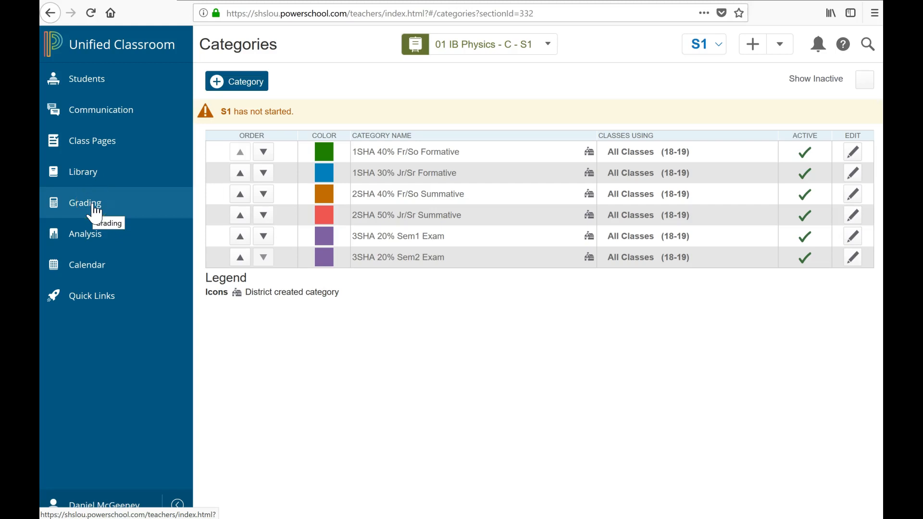
{"action": "left_click", "coordinate": [91, 170]}
{"action": "left_click", "coordinate": [99, 45]}
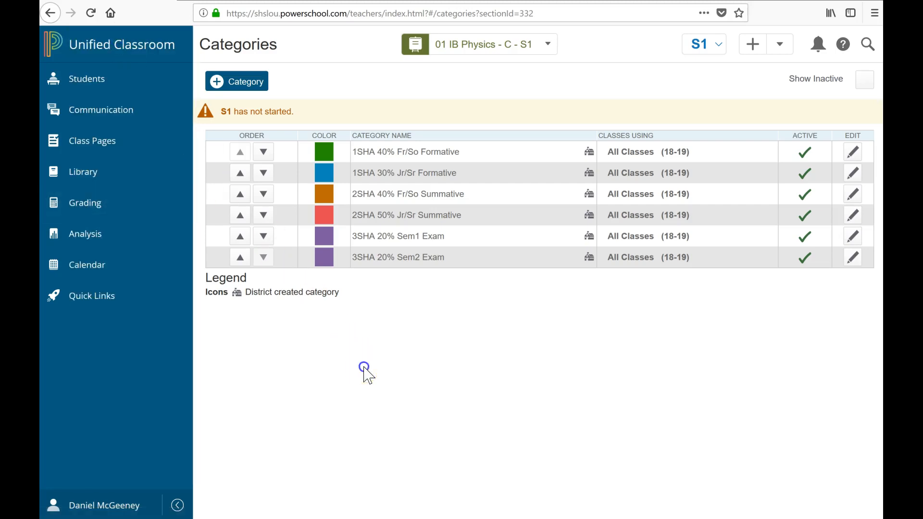
{"action": "left_click", "coordinate": [473, 364]}
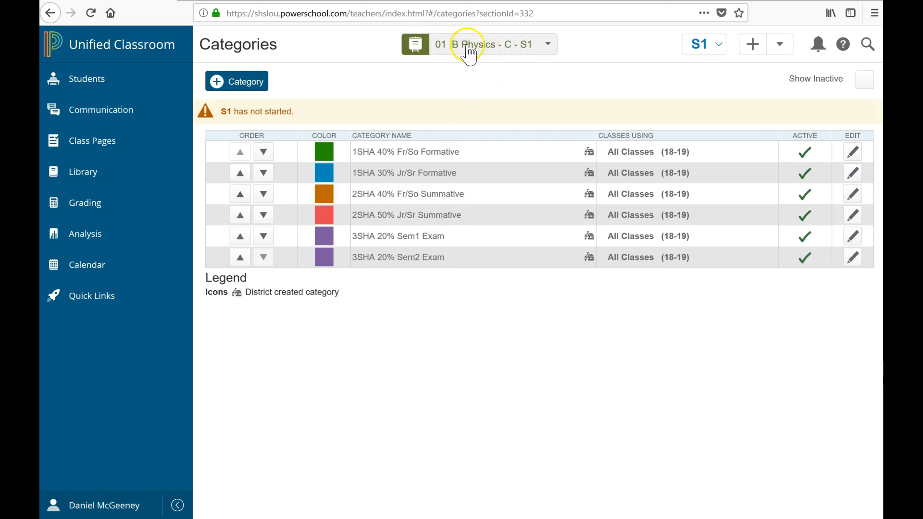
Filter the class selection list to the Semester 1 classes of the 2018-2019 school year
{"action": "left_click", "coordinate": [513, 44]}
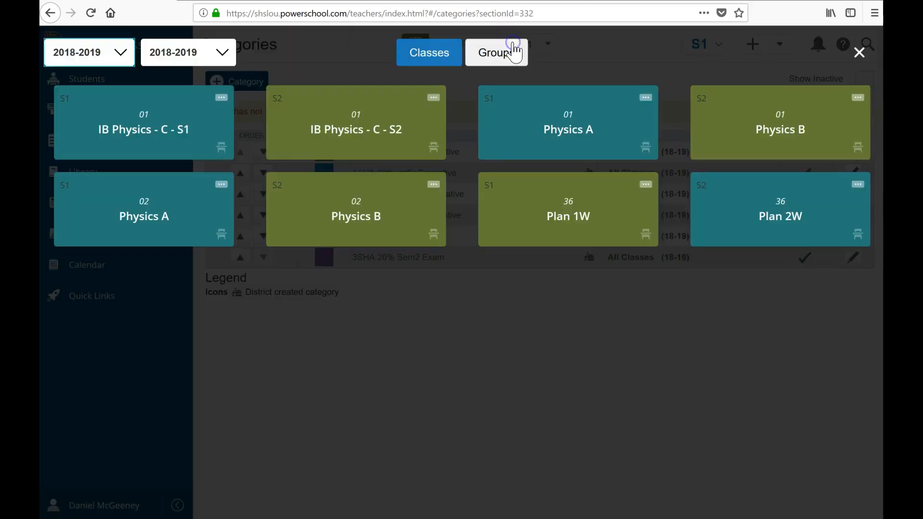
{"action": "left_click", "coordinate": [101, 49]}
{"action": "left_click", "coordinate": [104, 76]}
{"action": "left_click", "coordinate": [183, 54]}
{"action": "left_click", "coordinate": [183, 86]}
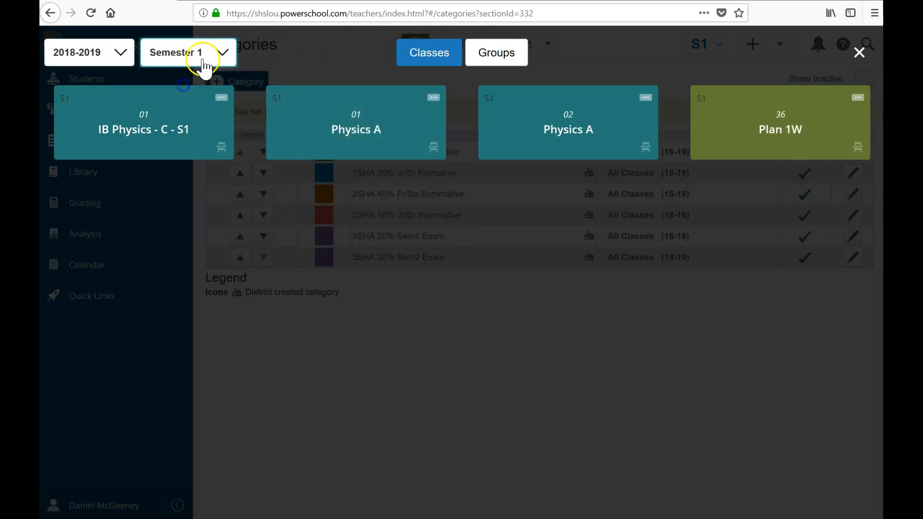
Set the class list's term filter to the full 2018-2019 year and select the class 01 IB Physics - C - S1
{"action": "left_click", "coordinate": [200, 55]}
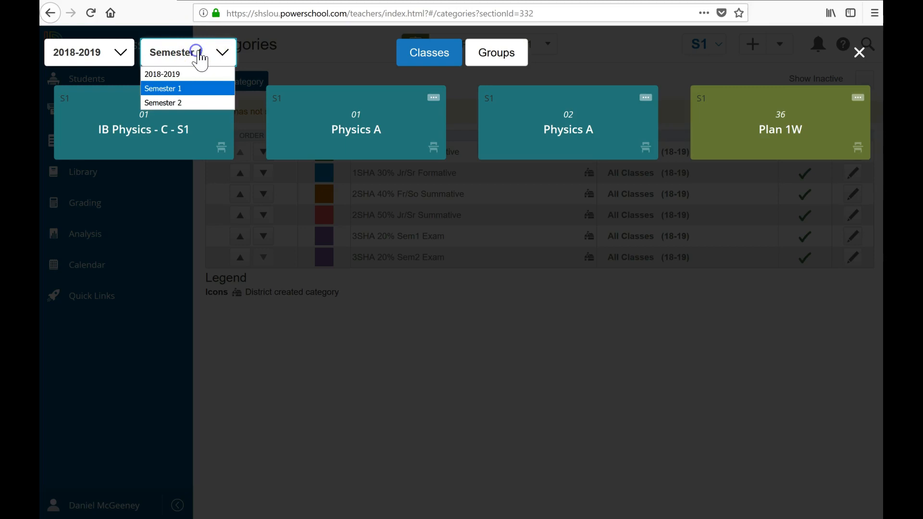
{"action": "left_click", "coordinate": [160, 74]}
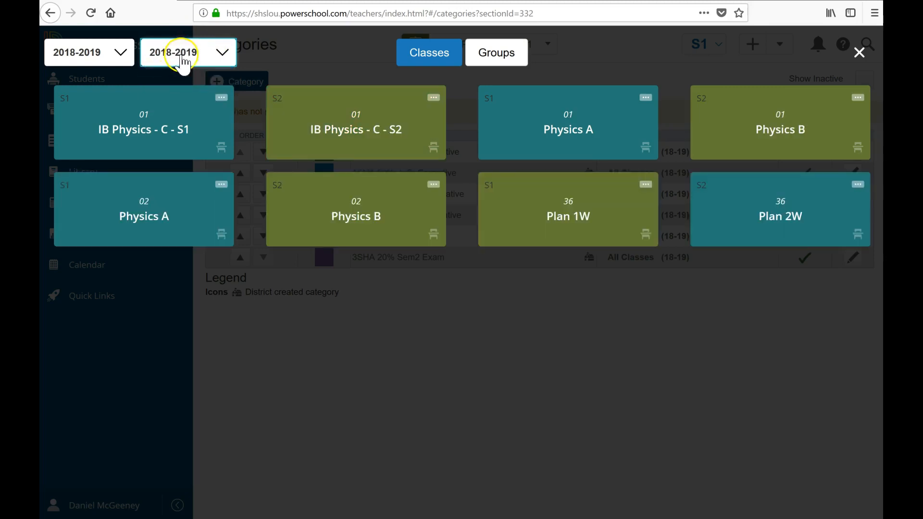
{"action": "left_click", "coordinate": [143, 131]}
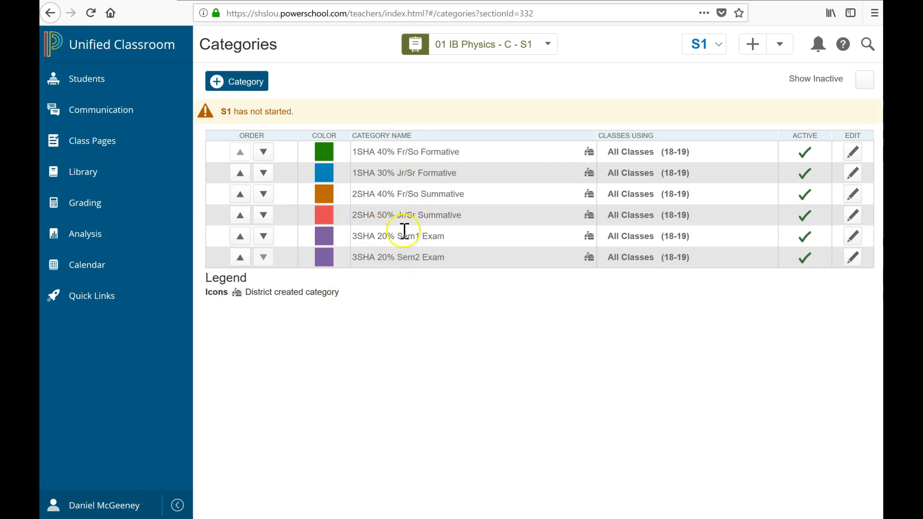
Set the status of the 1SHA 40% Fr/So Formative category to Inactive and save it
{"action": "left_click_drag", "start_coordinate": [442, 153], "coordinate": [359, 152]}
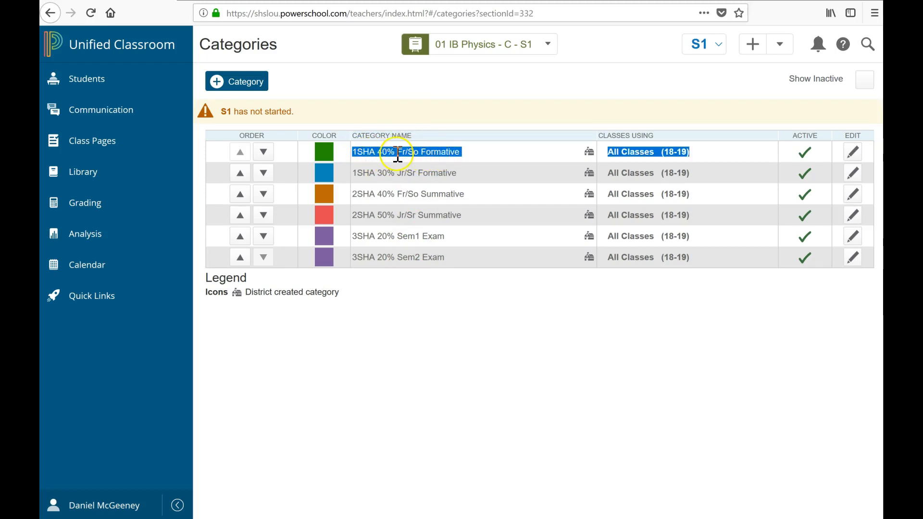
{"action": "left_click", "coordinate": [425, 151]}
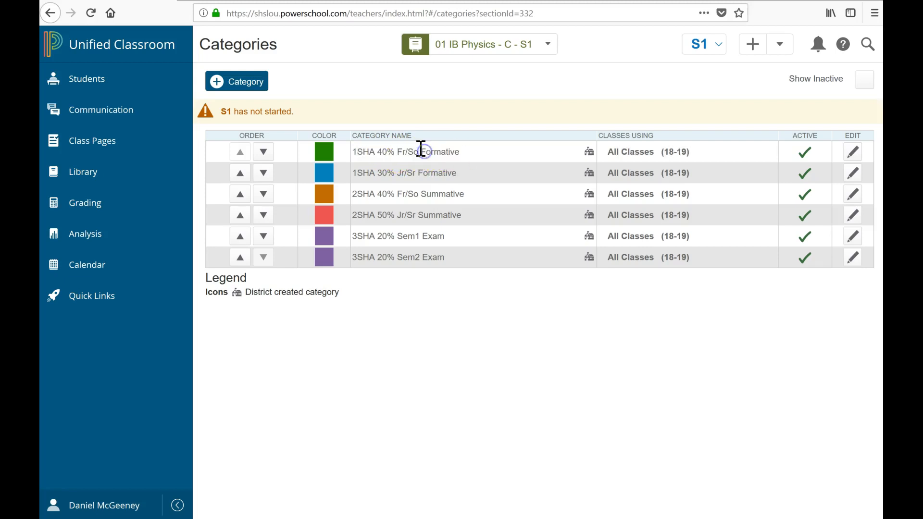
{"action": "left_click", "coordinate": [854, 151]}
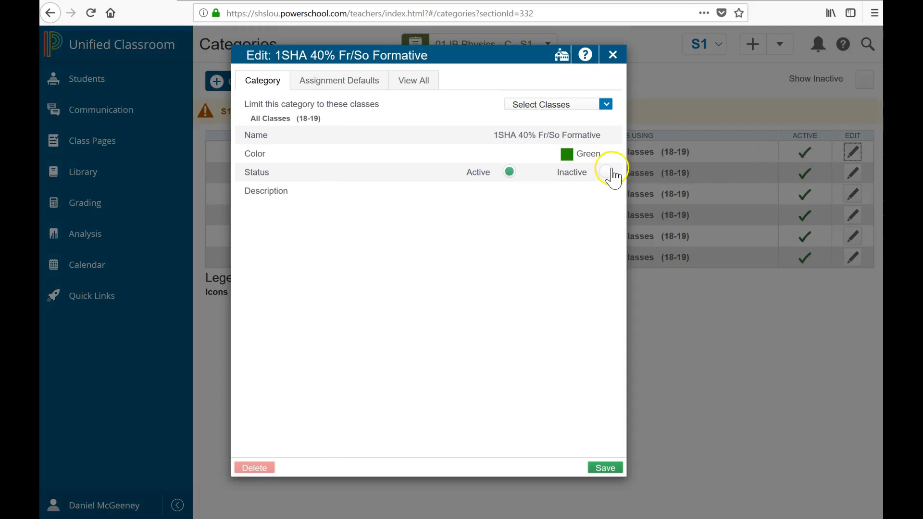
{"action": "left_click", "coordinate": [605, 471]}
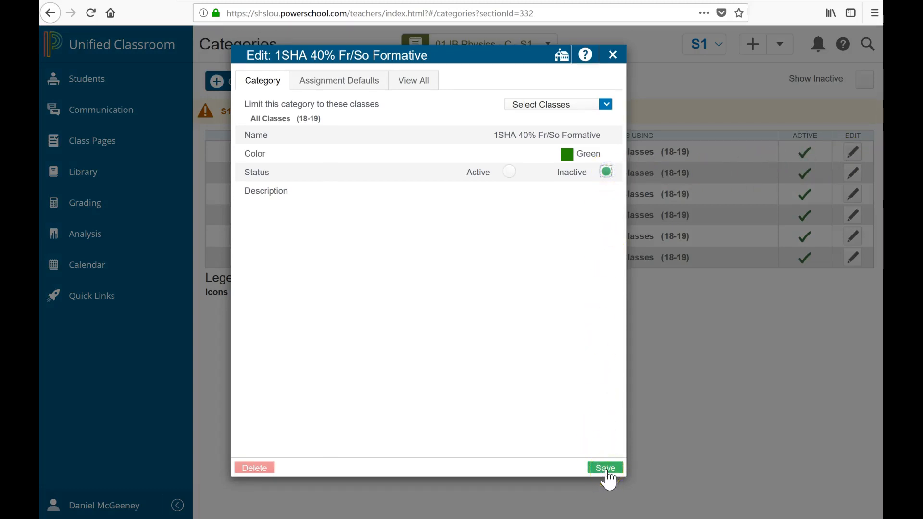
{"action": "left_click", "coordinate": [606, 471]}
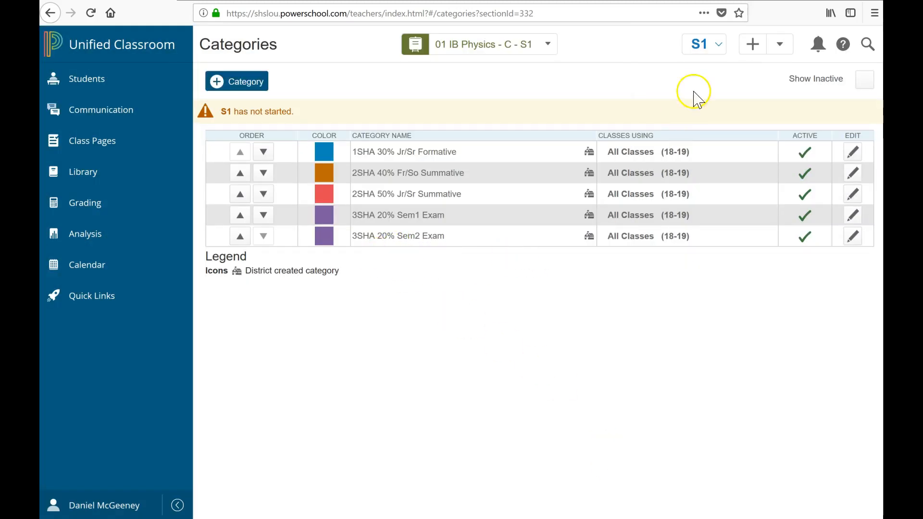
Include inactive categories in the list, and set the 2SHA 40% Fr/So Summative category's status to Inactive and save it
{"action": "left_click", "coordinate": [866, 80]}
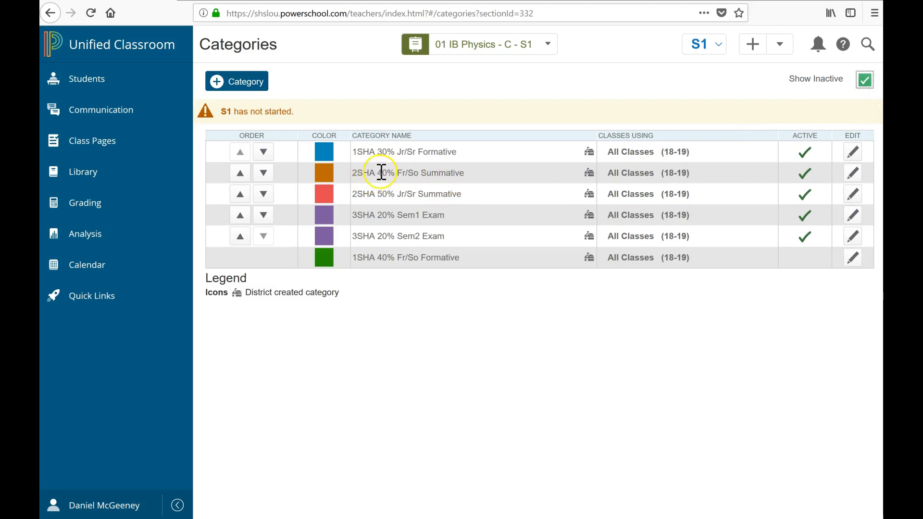
{"action": "left_click", "coordinate": [854, 175]}
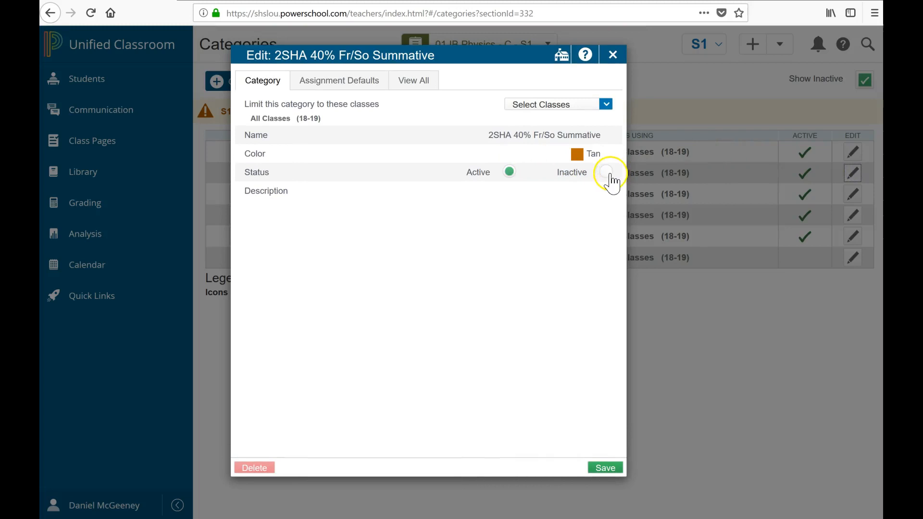
{"action": "left_click", "coordinate": [611, 173]}
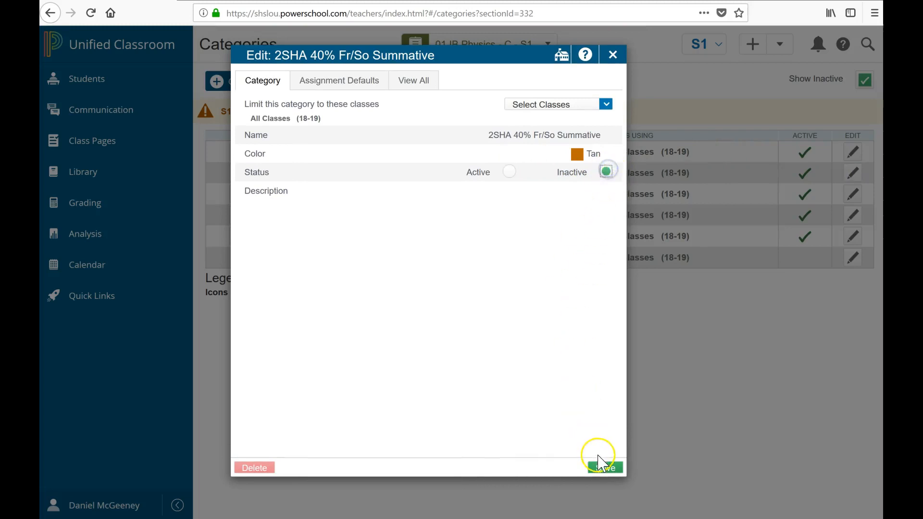
{"action": "left_click", "coordinate": [604, 469]}
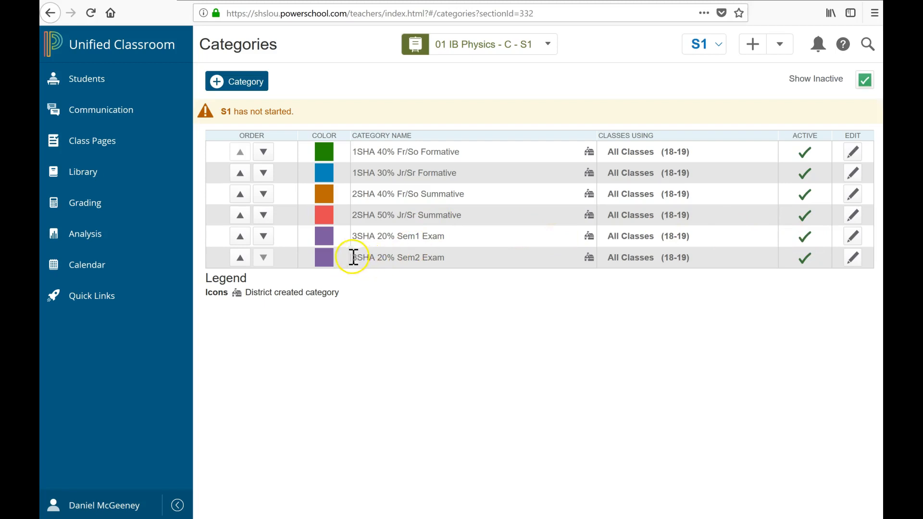
{"action": "left_click_drag", "start_coordinate": [354, 258], "coordinate": [438, 257]}
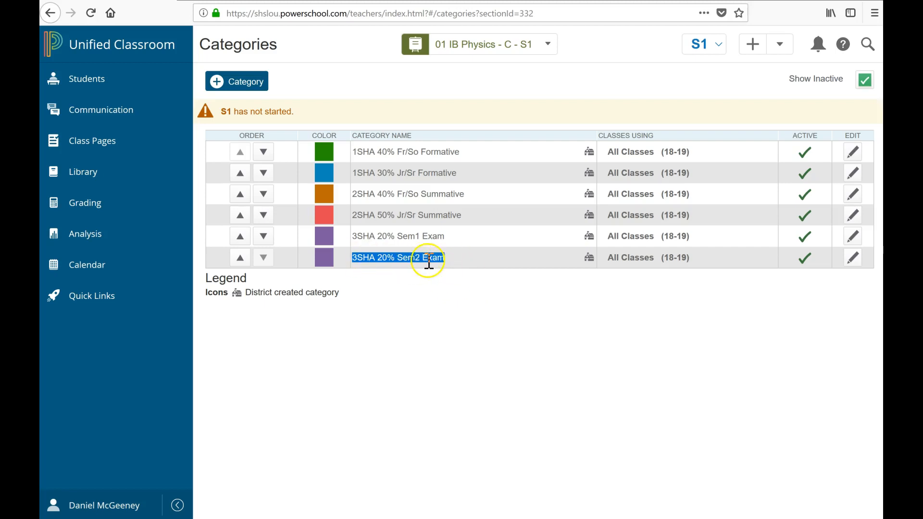
{"action": "left_click", "coordinate": [475, 329]}
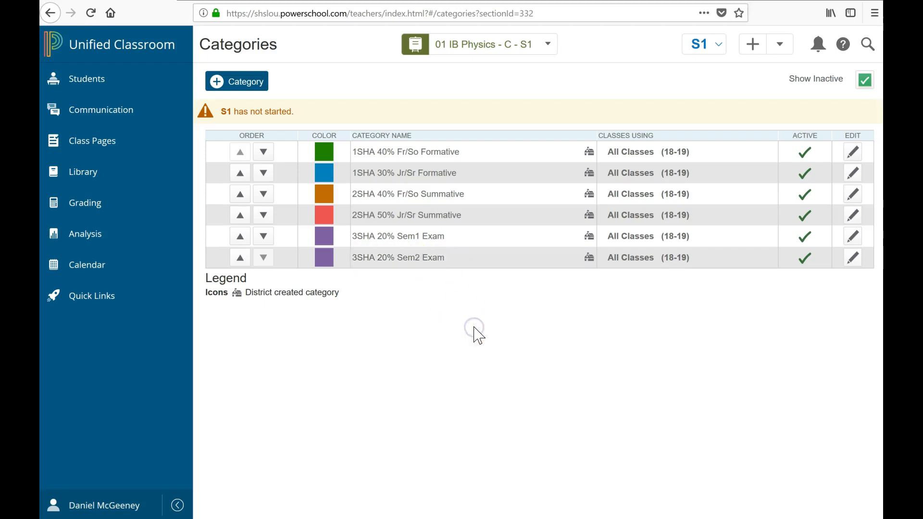
Limit the 3SHA 20% Sem1 Exam category to 01 IB Physics - C - S1, 01 Physics A and 02 Physics A, and save it
{"action": "left_click", "coordinate": [853, 236]}
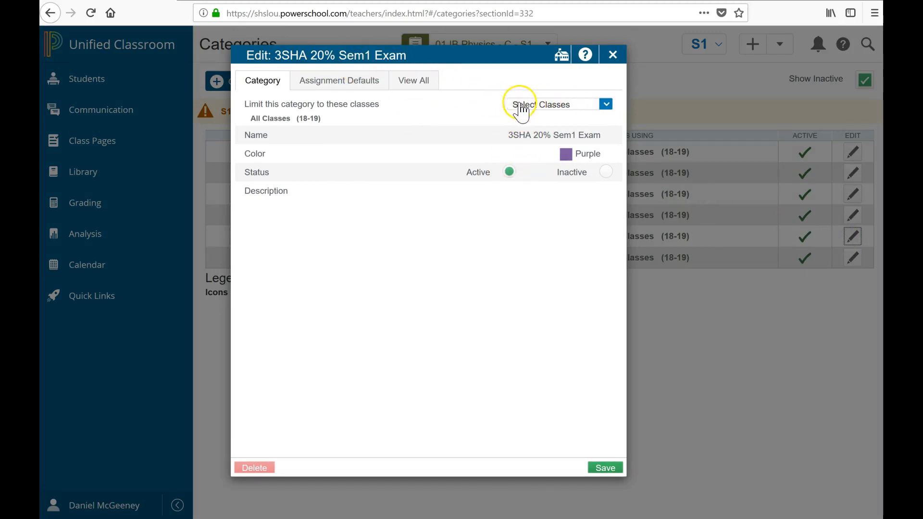
{"action": "left_click", "coordinate": [546, 104]}
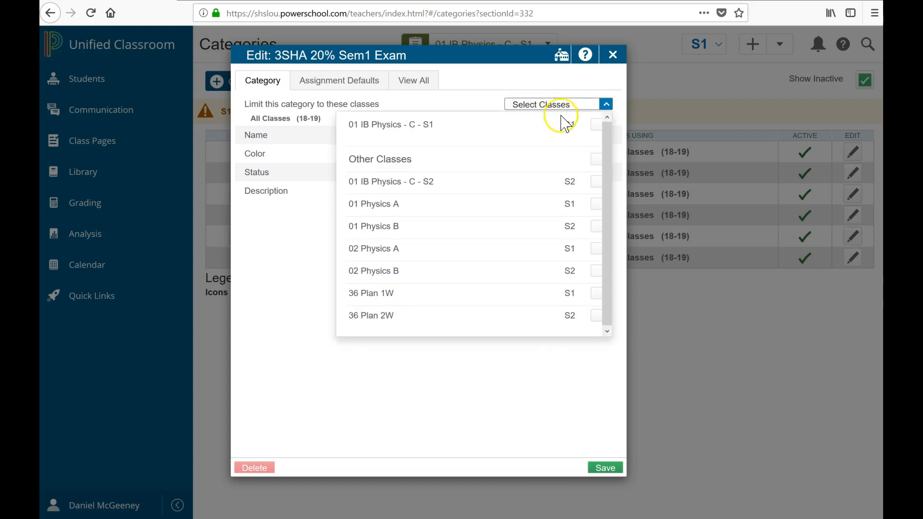
{"action": "left_click", "coordinate": [592, 124]}
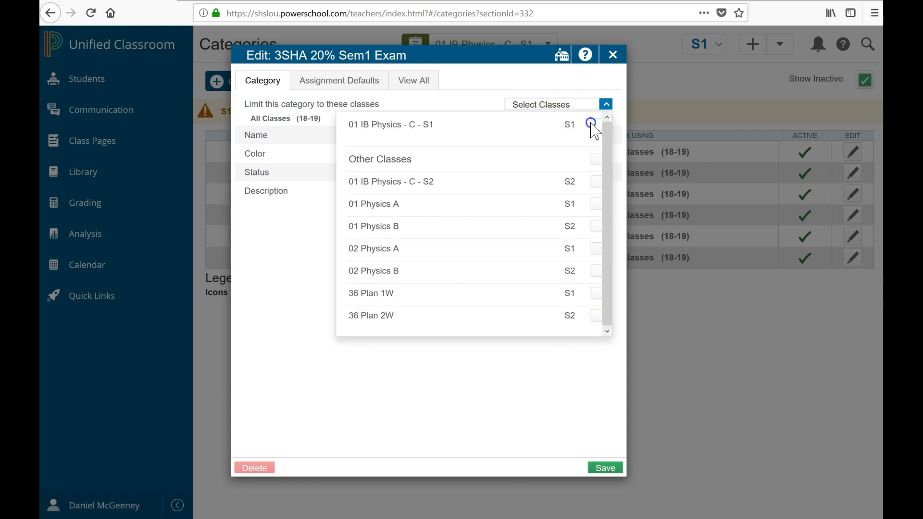
{"action": "left_click", "coordinate": [596, 204]}
{"action": "left_click", "coordinate": [596, 249]}
{"action": "left_click", "coordinate": [596, 293]}
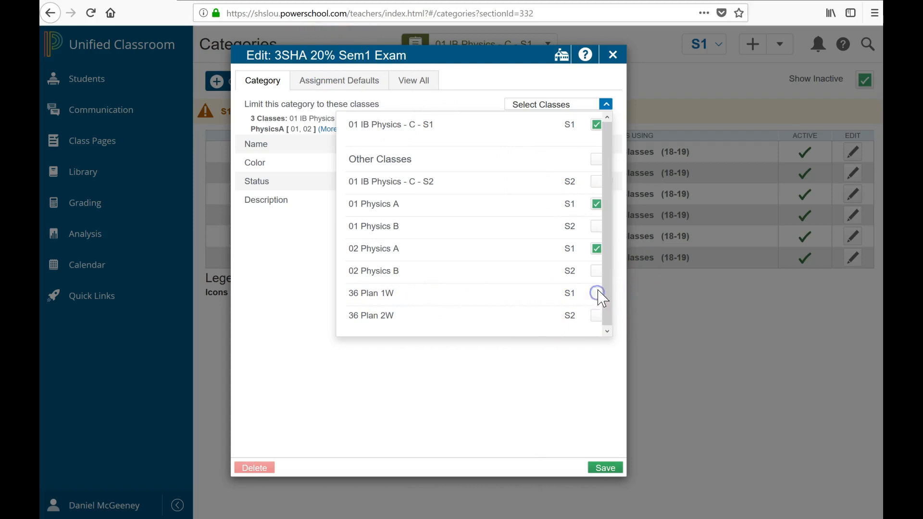
{"action": "left_click", "coordinate": [503, 379]}
{"action": "left_click", "coordinate": [604, 470]}
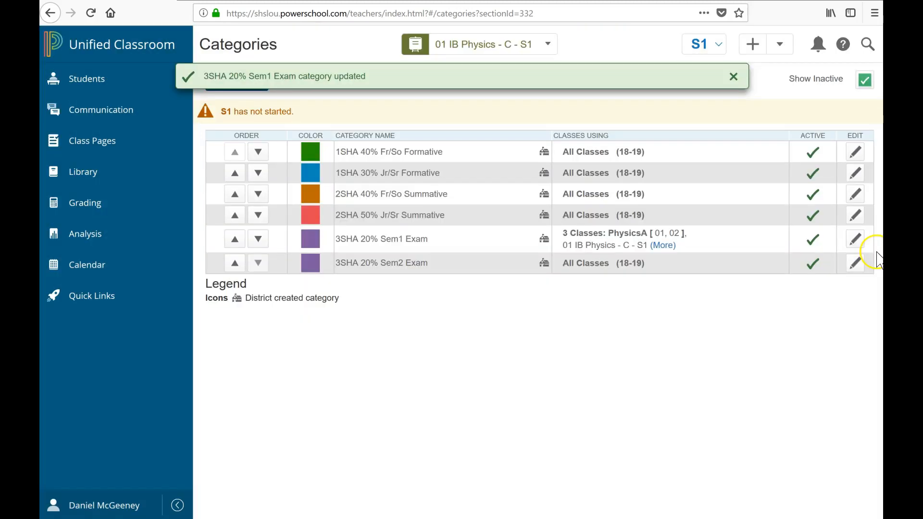
Limit the 3SHA 20% Sem2 Exam category to 01 IB Physics - C - S2, 01 Physics B and 02 Physics B, and save it
{"action": "left_click", "coordinate": [855, 265]}
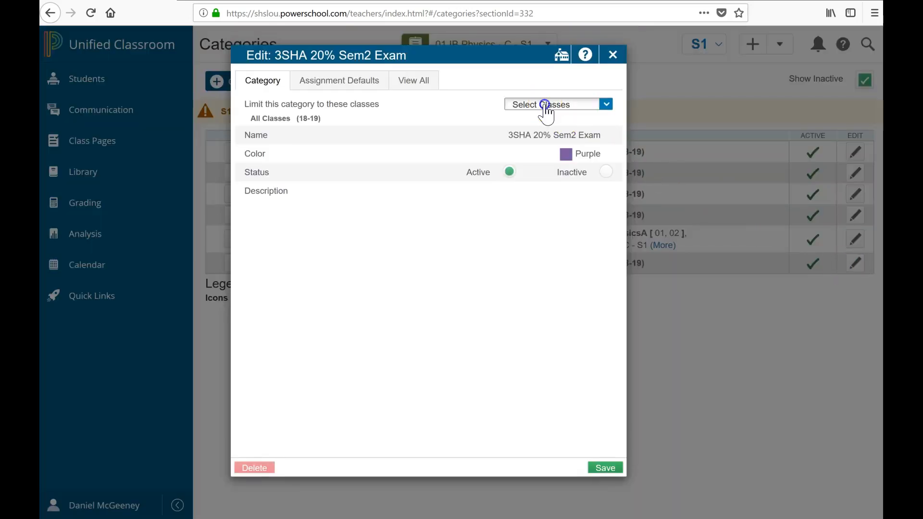
{"action": "left_click", "coordinate": [546, 108]}
{"action": "left_click", "coordinate": [596, 181]}
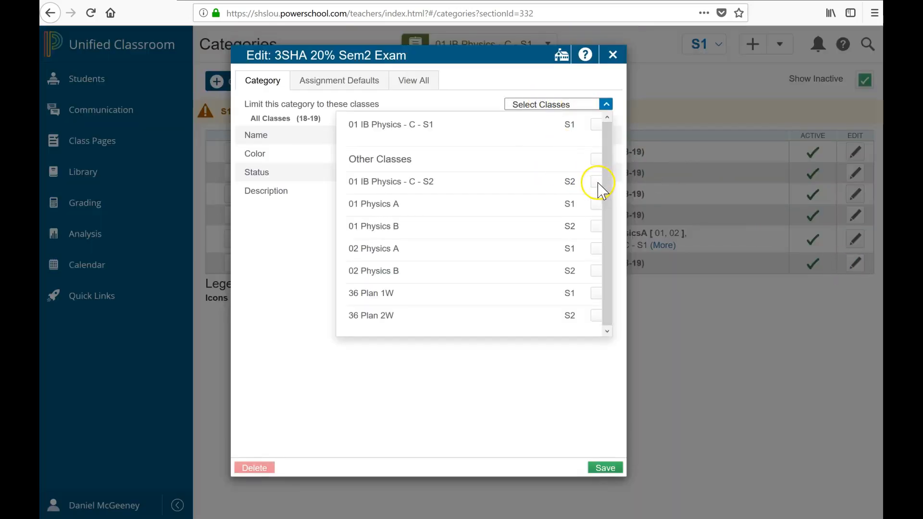
{"action": "left_click", "coordinate": [596, 227]}
{"action": "left_click", "coordinate": [596, 271]}
{"action": "left_click", "coordinate": [558, 435]}
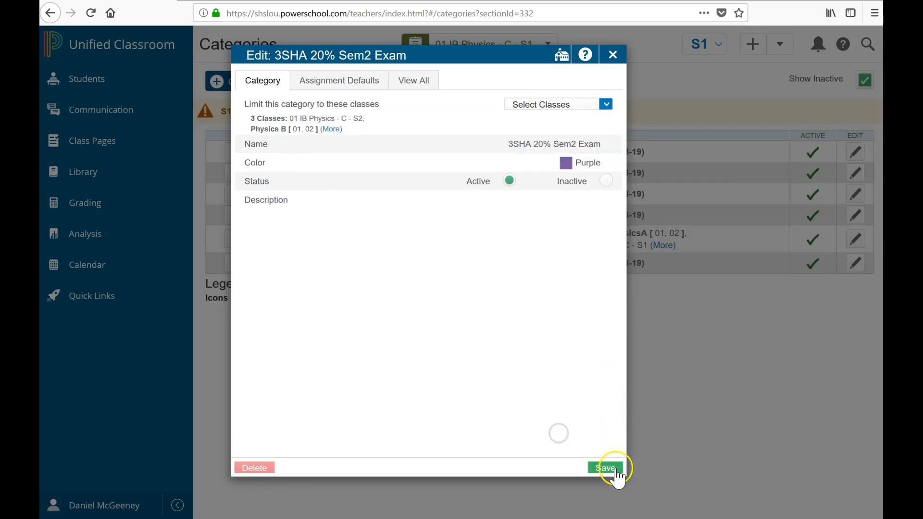
{"action": "left_click", "coordinate": [605, 468]}
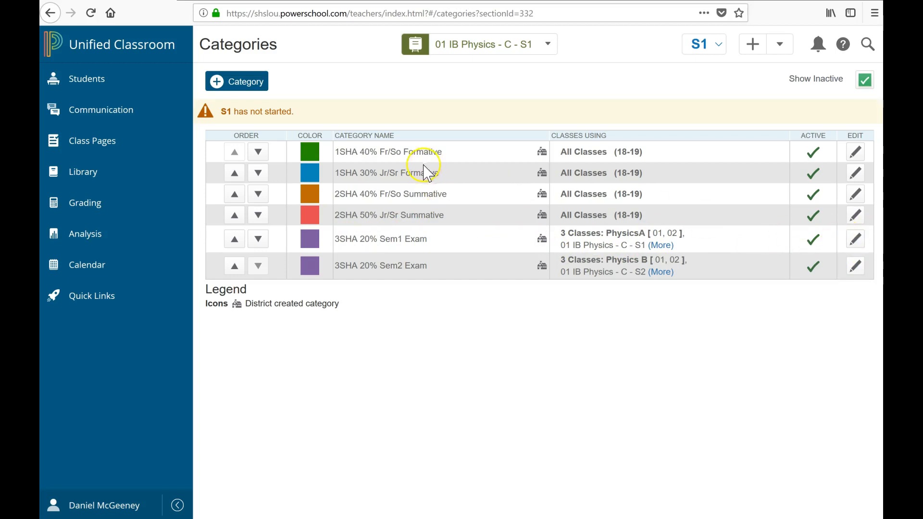
Set the default assignment score type of the 3SHA 20% Sem1 Exam category to Percent
{"action": "left_click", "coordinate": [856, 239]}
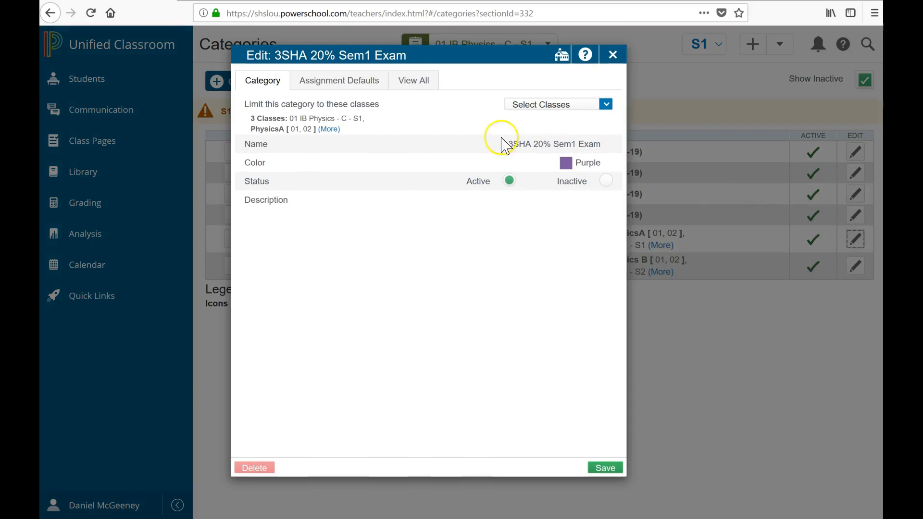
{"action": "left_click", "coordinate": [358, 86]}
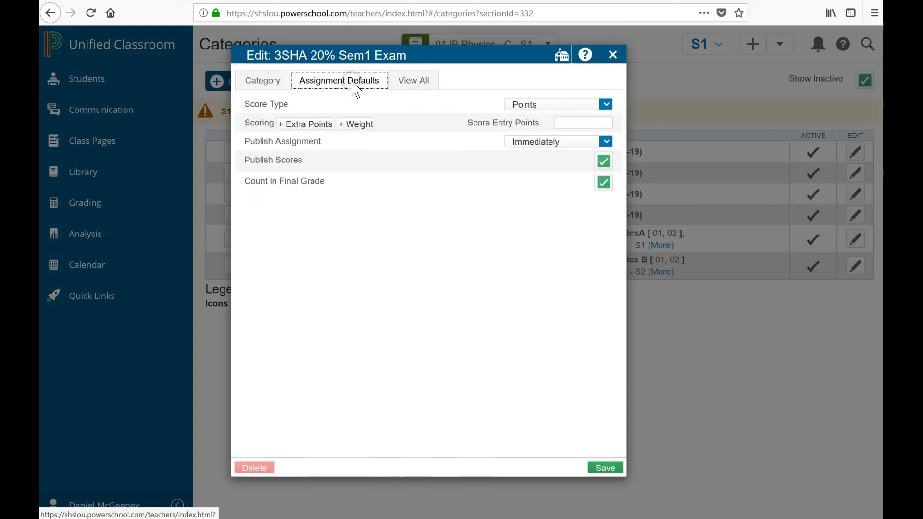
{"action": "left_click", "coordinate": [525, 104]}
{"action": "left_click", "coordinate": [539, 154]}
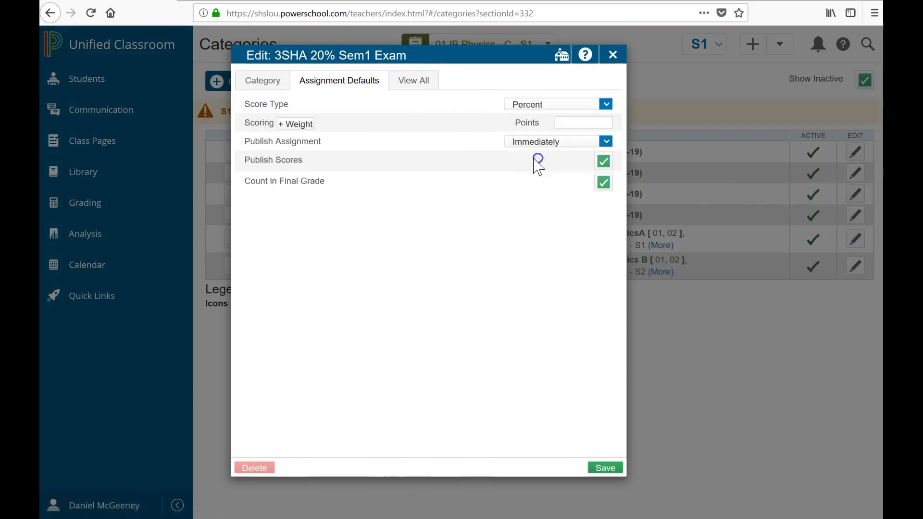
Set the Sem1 Exam category's default score type back to Points, try 40 score entry points, clear them and save the category
{"action": "left_click", "coordinate": [529, 113]}
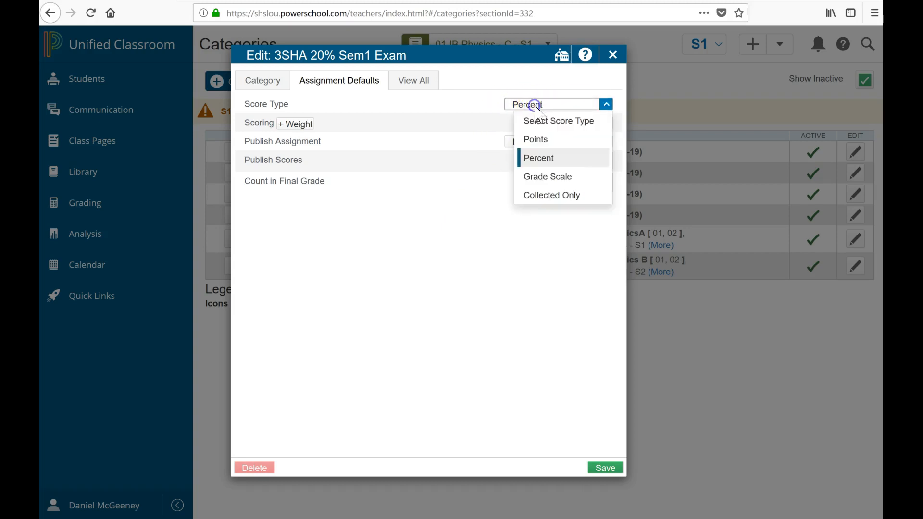
{"action": "left_click", "coordinate": [536, 140]}
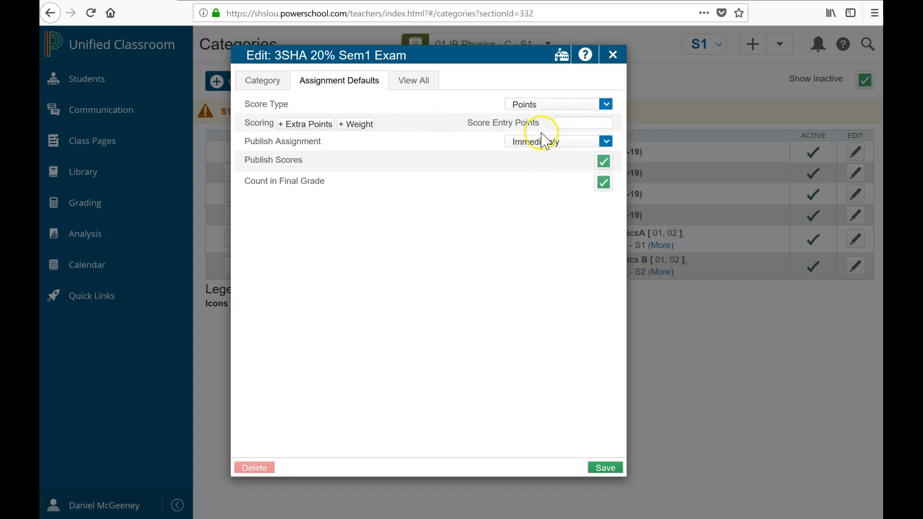
{"action": "left_click", "coordinate": [573, 125]}
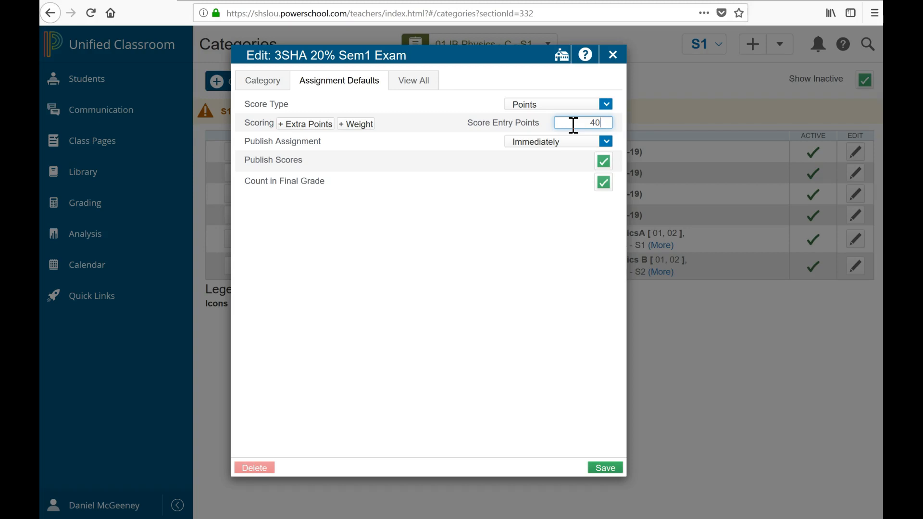
{"action": "left_click", "coordinate": [470, 240]}
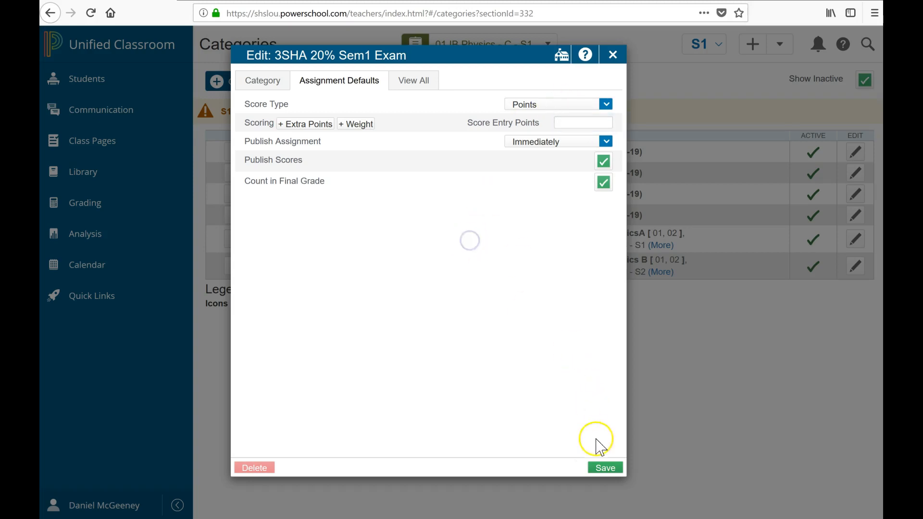
{"action": "left_click", "coordinate": [606, 470]}
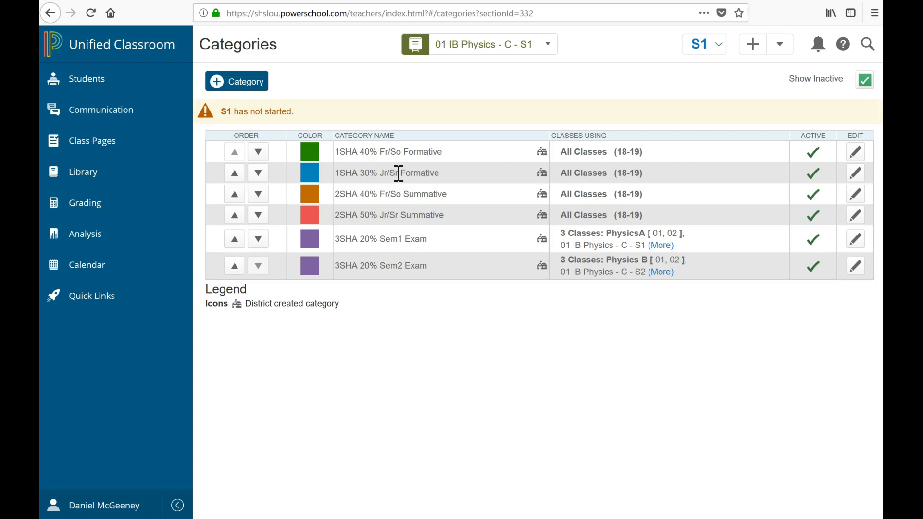
{"action": "left_click_drag", "start_coordinate": [404, 156], "coordinate": [344, 153]}
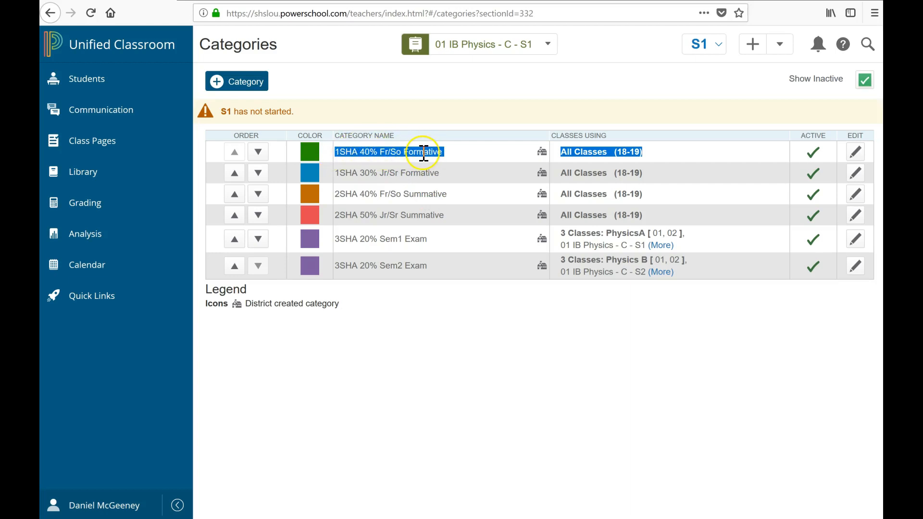
{"action": "left_click_drag", "start_coordinate": [417, 170], "coordinate": [339, 184]}
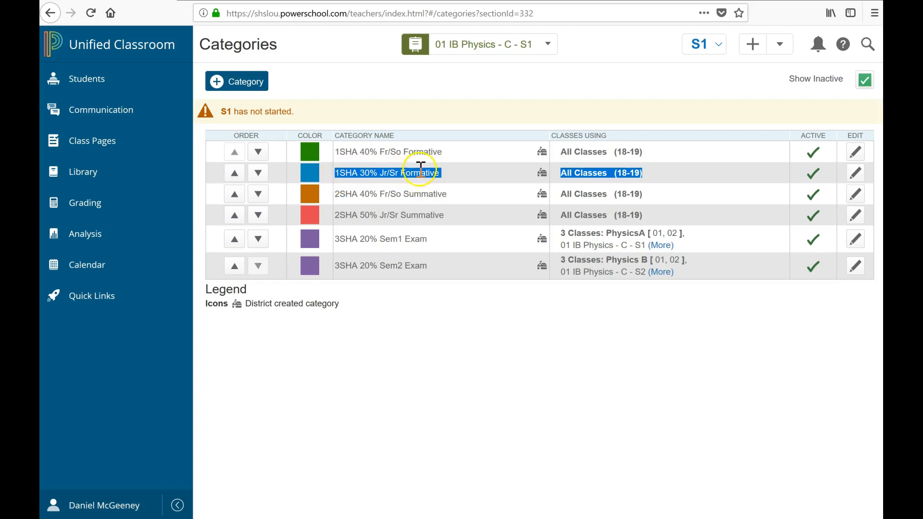
{"action": "left_click", "coordinate": [462, 167]}
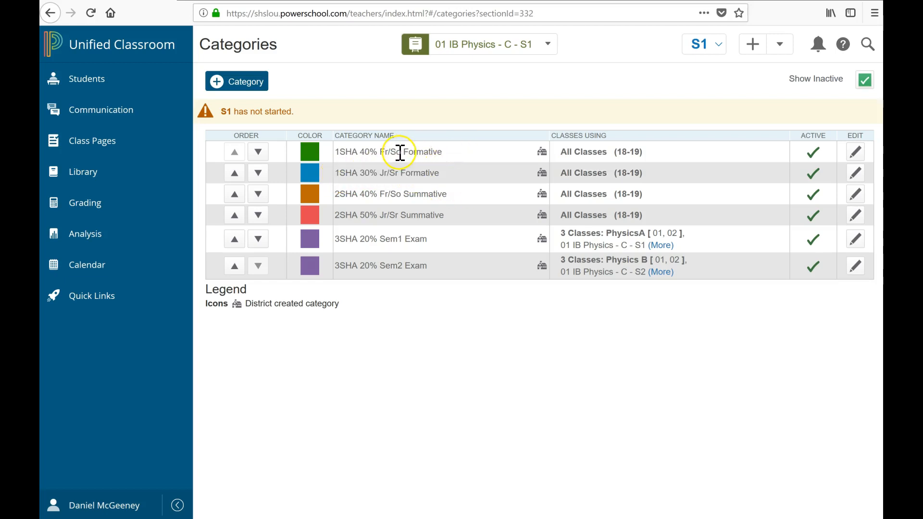
Limit the 1SHA 40% Fr/So Formative category to 01 Physics A and 01 Physics B, and save it
{"action": "left_click", "coordinate": [856, 153]}
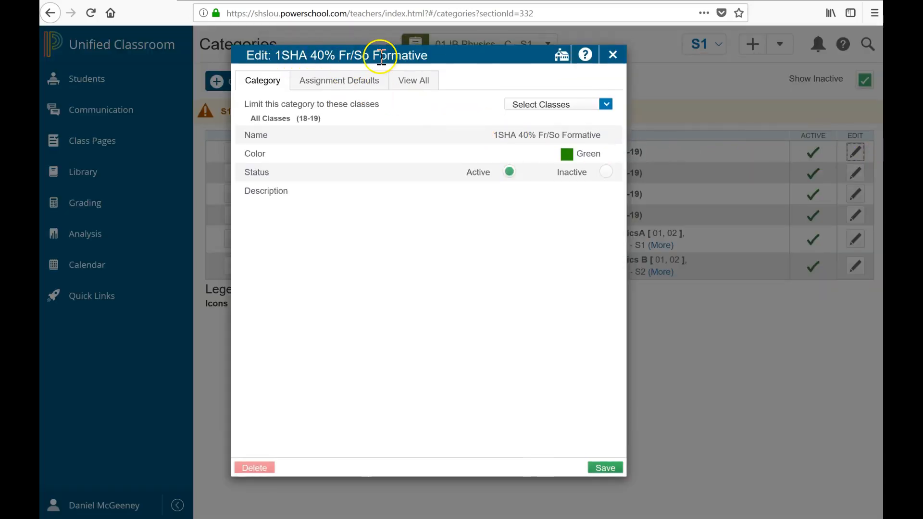
{"action": "left_click", "coordinate": [530, 105]}
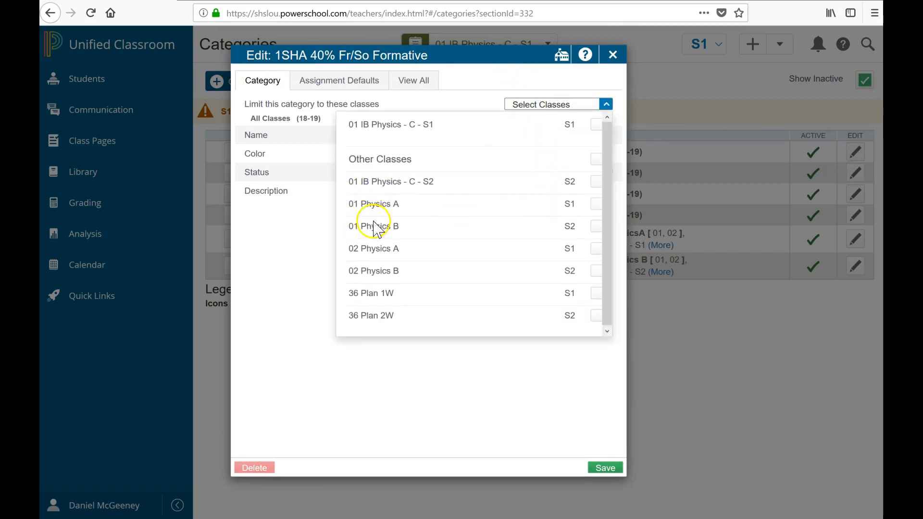
{"action": "left_click", "coordinate": [596, 203]}
{"action": "left_click", "coordinate": [596, 226]}
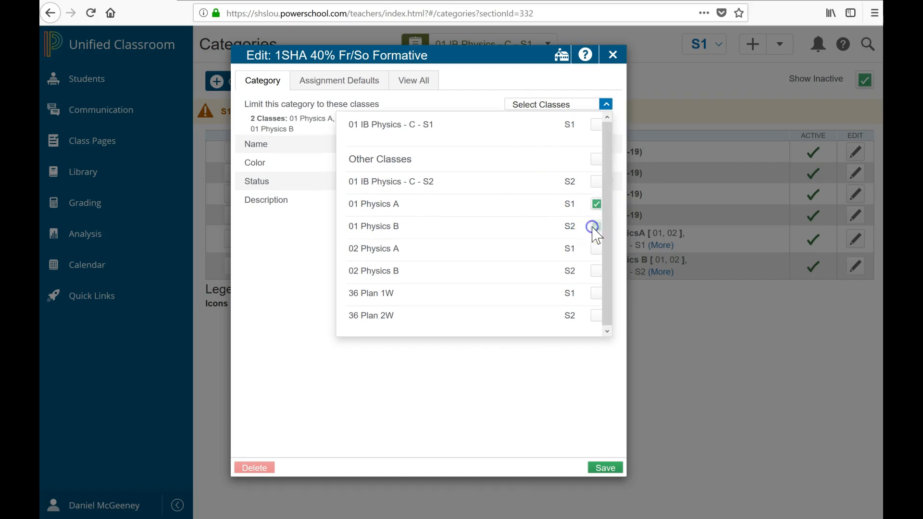
{"action": "left_click", "coordinate": [532, 393]}
{"action": "left_click", "coordinate": [603, 468]}
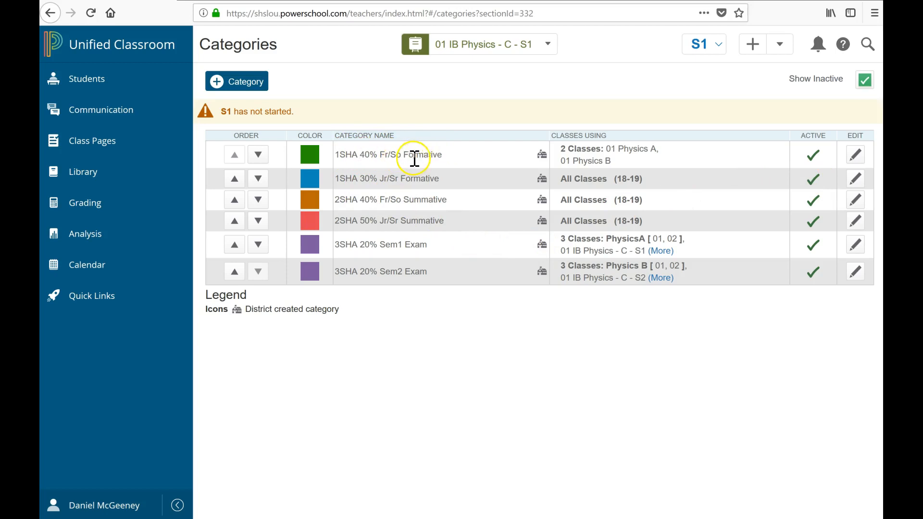
Limit the 2SHA 40% Fr/So Summative category to 01 Physics A and 01 Physics B, and save it
{"action": "left_click_drag", "start_coordinate": [442, 153], "coordinate": [341, 150]}
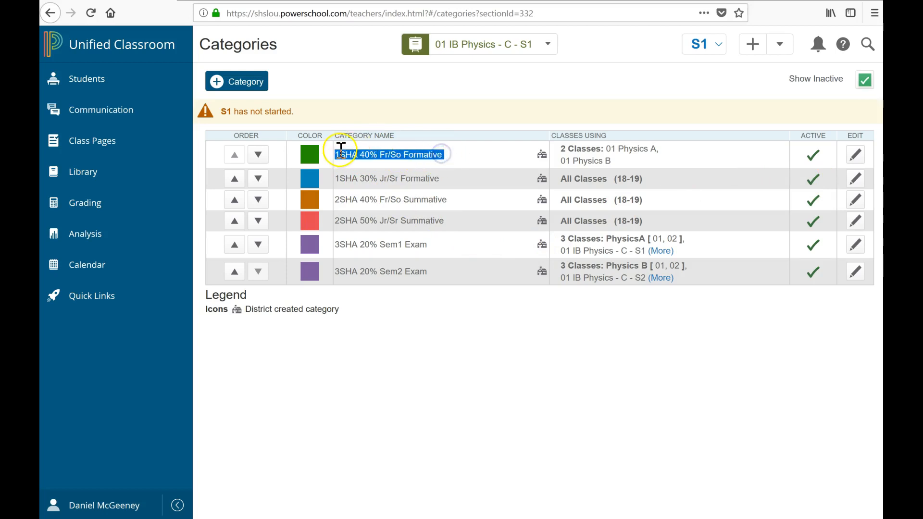
{"action": "triple_click", "coordinate": [423, 197]}
{"action": "left_click", "coordinate": [855, 201]}
{"action": "left_click", "coordinate": [557, 102]}
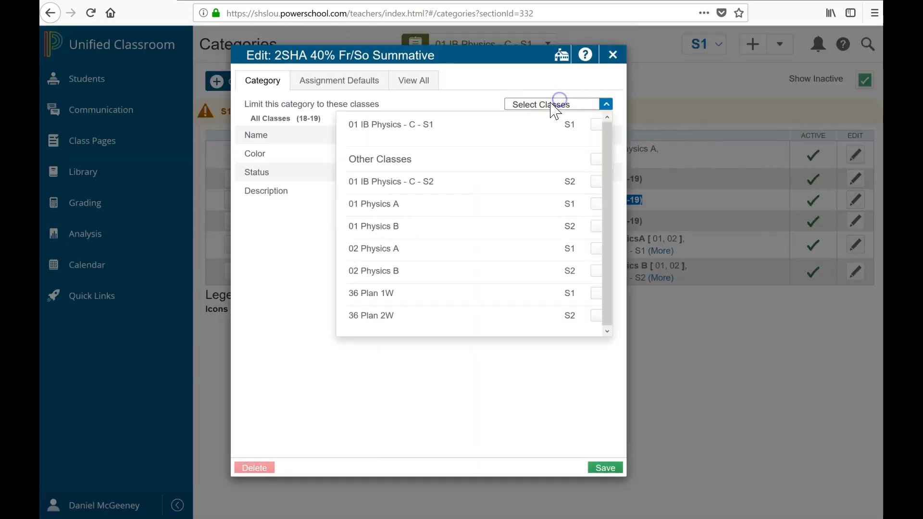
{"action": "left_click", "coordinate": [595, 204]}
{"action": "left_click", "coordinate": [596, 226]}
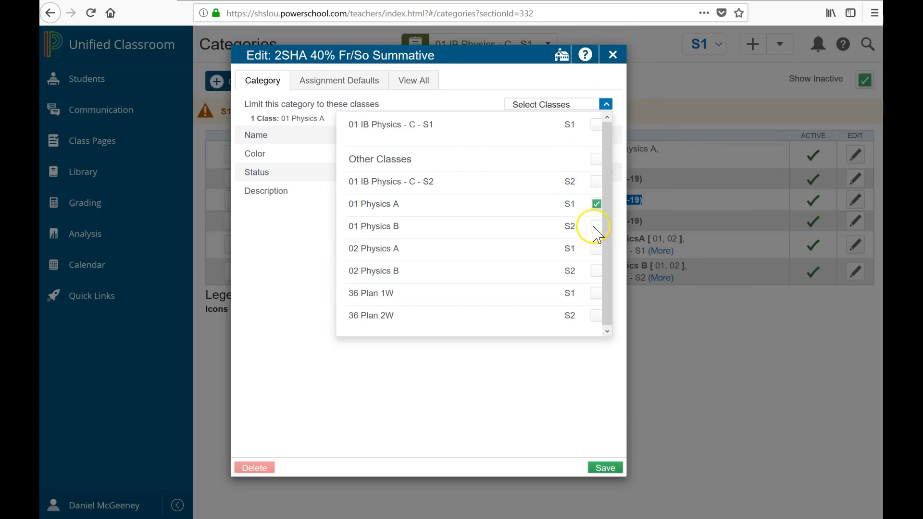
{"action": "left_click", "coordinate": [569, 382]}
{"action": "left_click", "coordinate": [601, 464]}
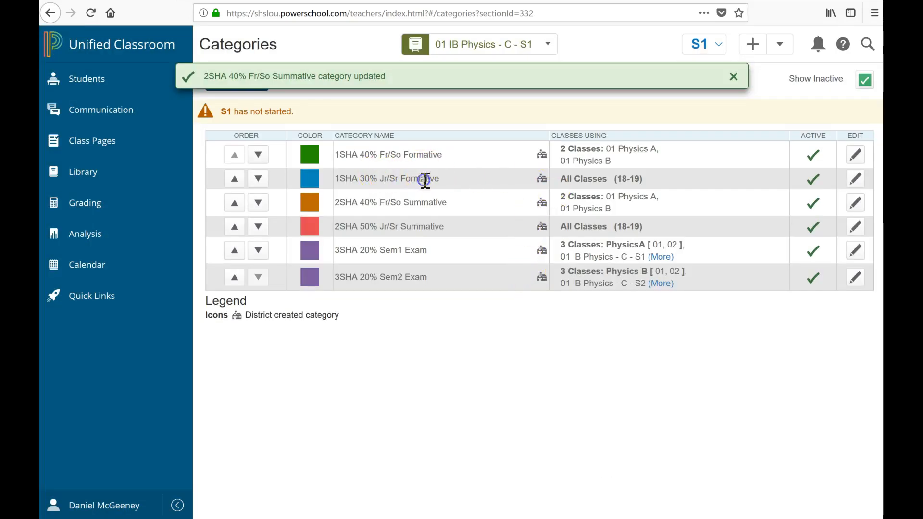
{"action": "triple_click", "coordinate": [425, 179]}
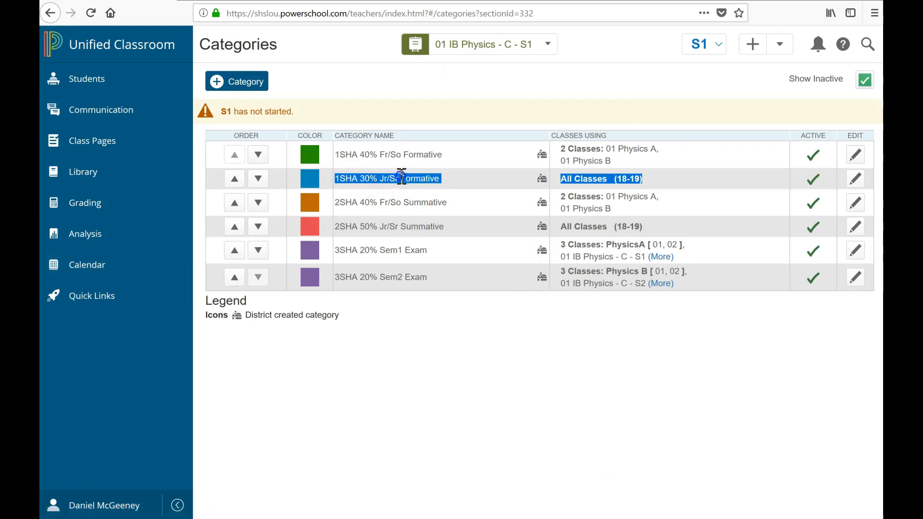
{"action": "triple_click", "coordinate": [418, 228]}
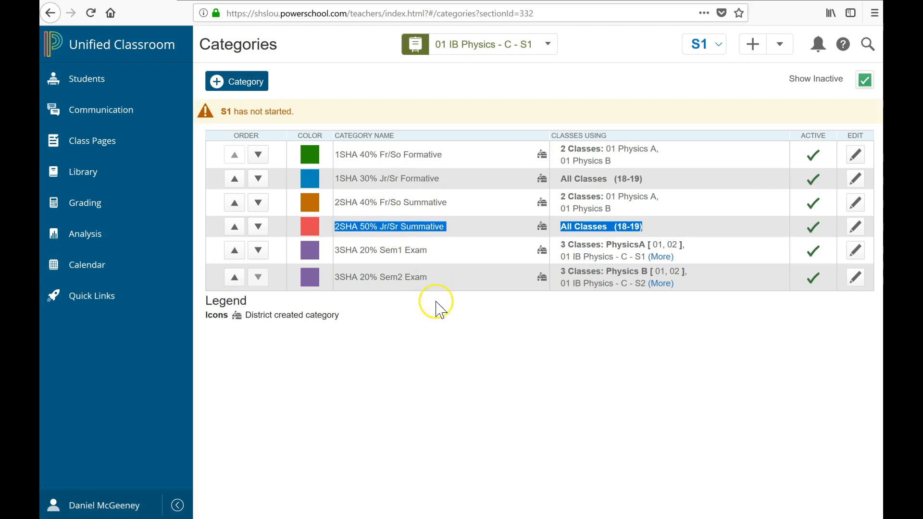
{"action": "left_click", "coordinate": [421, 347]}
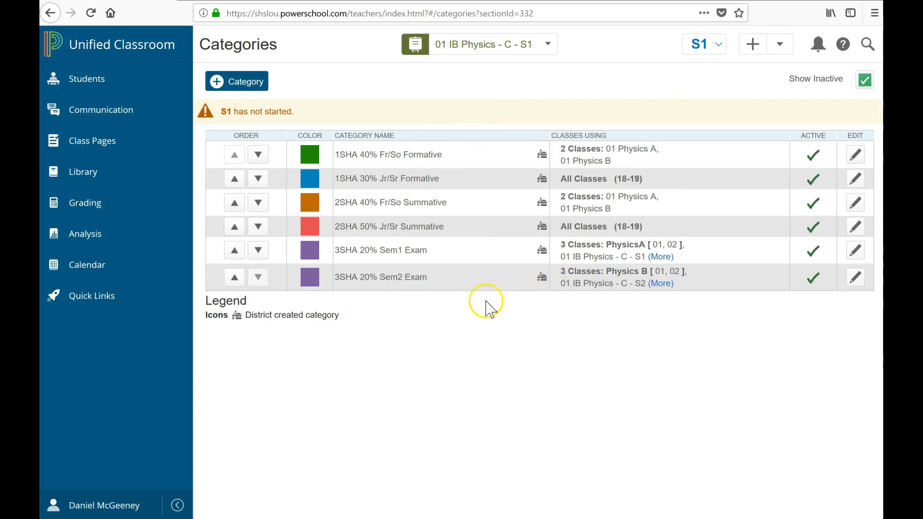
Open the Traditional Grade Calculation page from the teacher settings
{"action": "left_click", "coordinate": [105, 505]}
{"action": "left_click", "coordinate": [86, 446]}
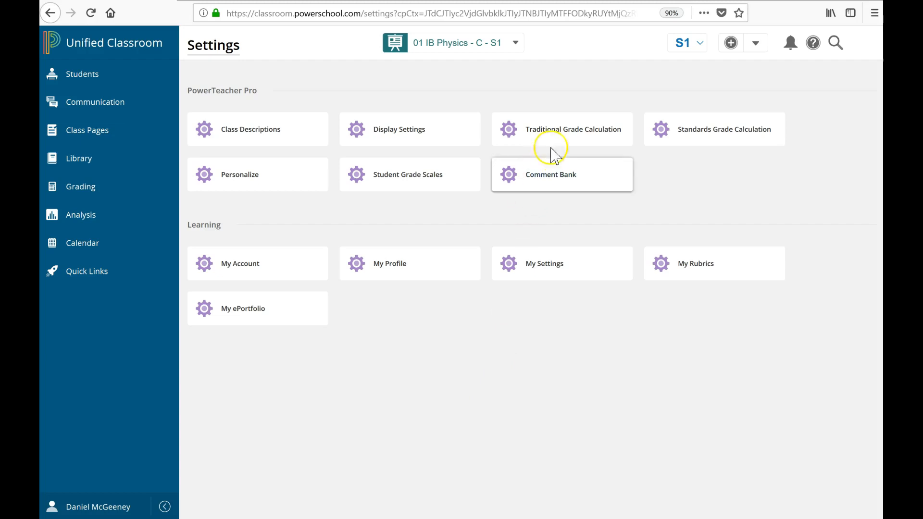
{"action": "left_click", "coordinate": [580, 139]}
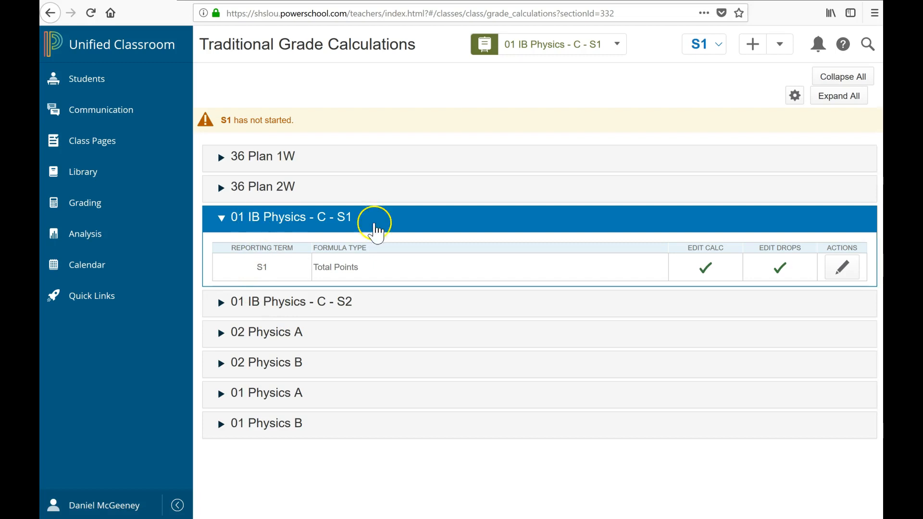
{"action": "left_click", "coordinate": [292, 226]}
{"action": "left_click", "coordinate": [294, 227]}
{"action": "left_click", "coordinate": [294, 226]}
{"action": "left_click", "coordinate": [336, 229]}
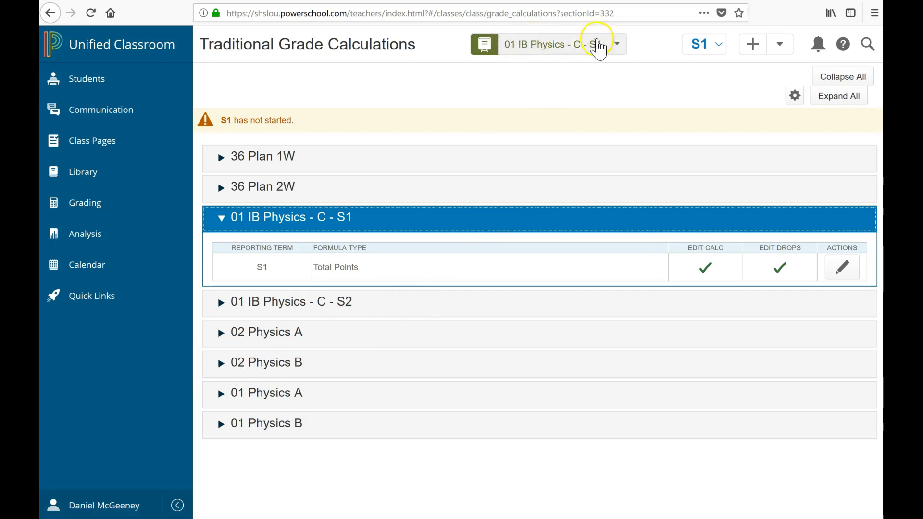
Review the term choices for the class list, keep 2018-2019, and select the 01 IB Physics - C - S1 class
{"action": "left_click", "coordinate": [524, 54]}
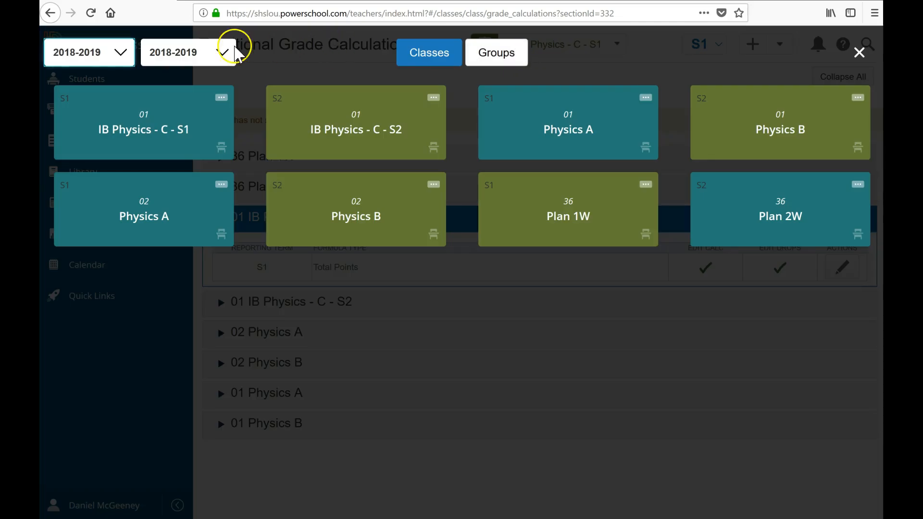
{"action": "left_click", "coordinate": [194, 49]}
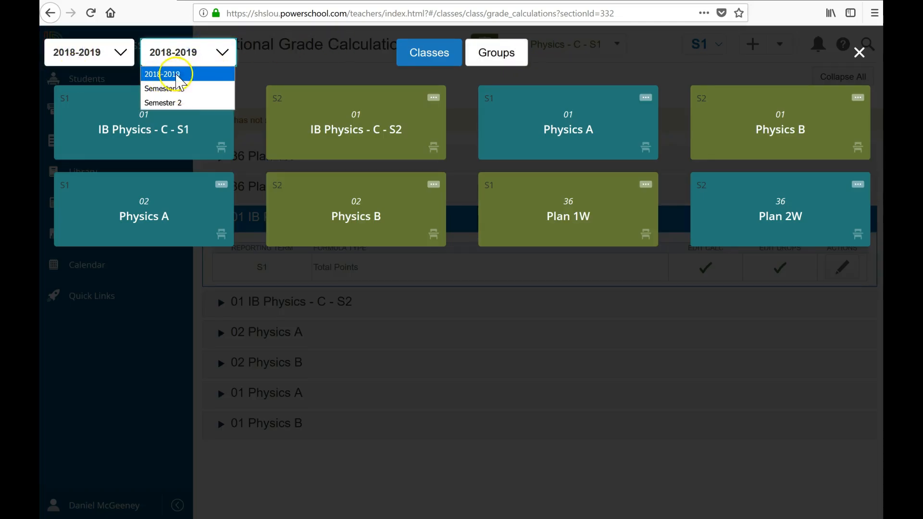
{"action": "left_click", "coordinate": [190, 54]}
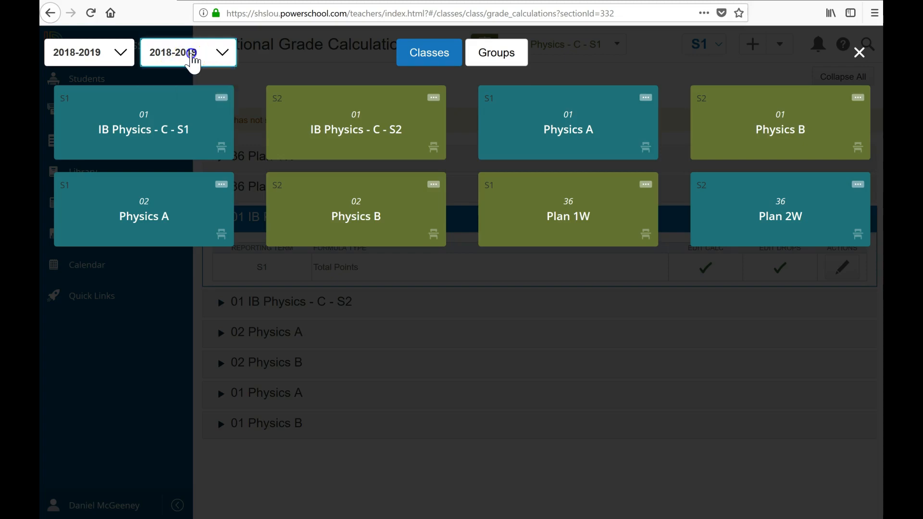
{"action": "left_click", "coordinate": [138, 131]}
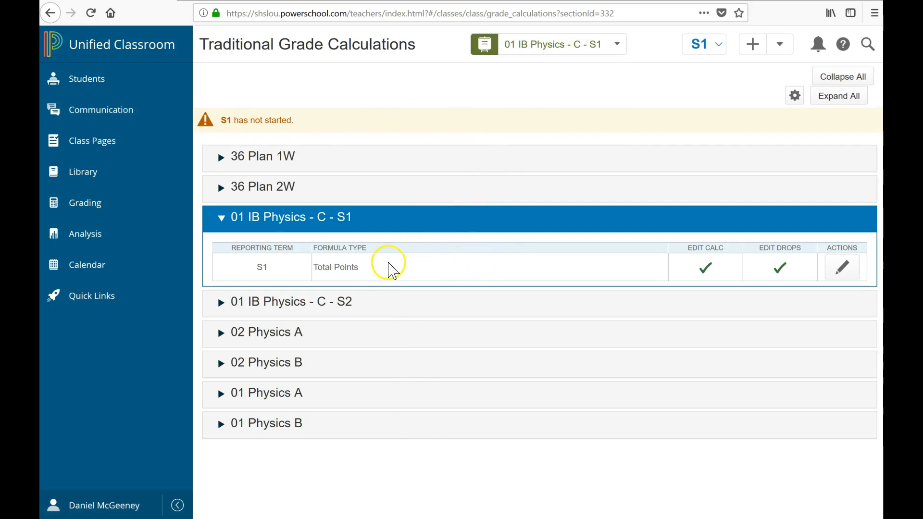
Expand the grade calculations of 01 IB Physics - C - S2, 01 and 02 Physics A, and 01 and 02 Physics B
{"action": "left_click", "coordinate": [290, 308]}
{"action": "left_click", "coordinate": [311, 478]}
{"action": "left_click", "coordinate": [309, 446]}
{"action": "left_click", "coordinate": [309, 421]}
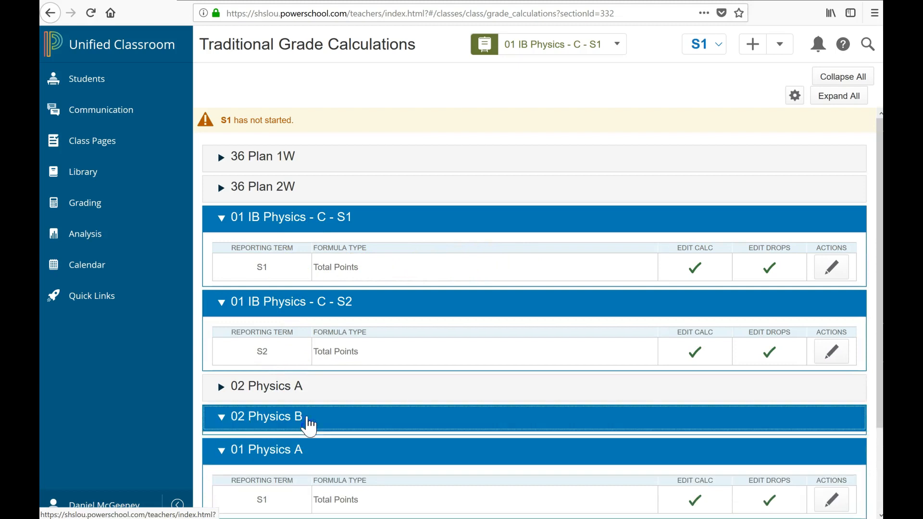
{"action": "left_click", "coordinate": [302, 387]}
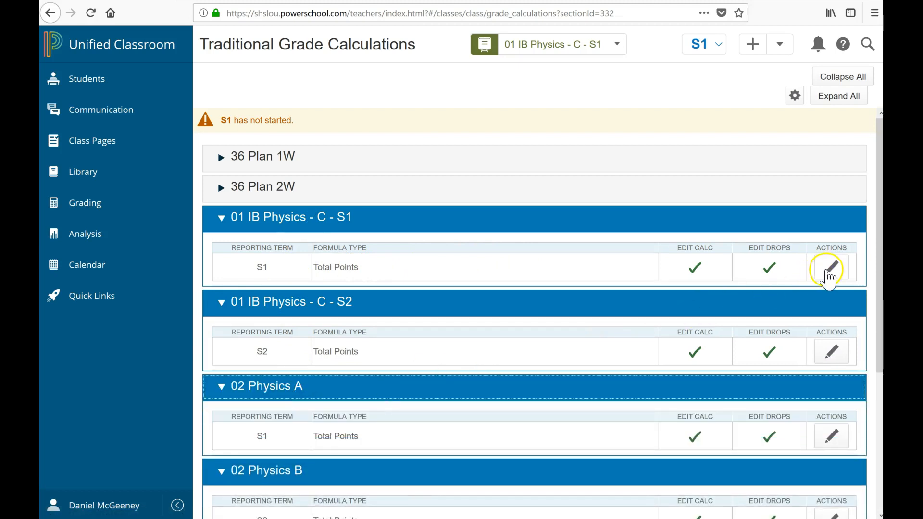
Set the S1 formula of 01 IB Physics - C - S1 to Category Weighting with 1SHA 30% Jr/Sr Formative at weight 30
{"action": "left_click", "coordinate": [831, 270]}
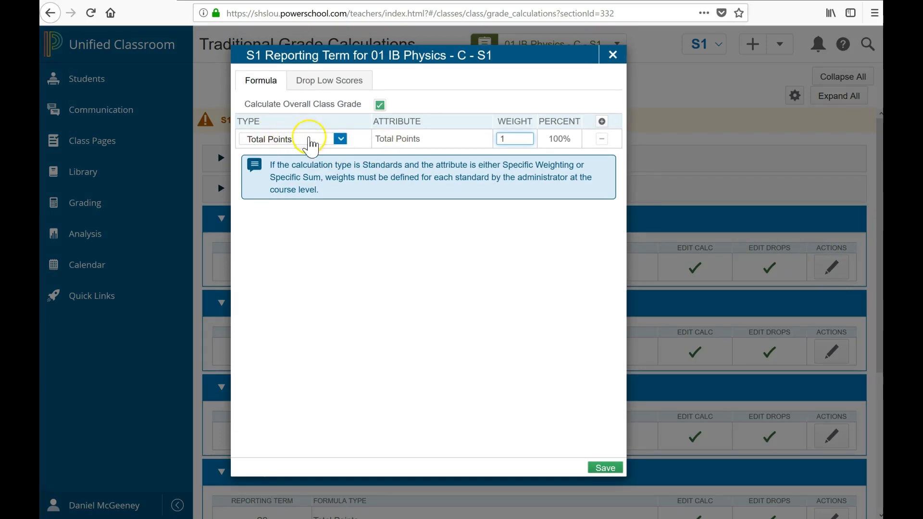
{"action": "left_click", "coordinate": [288, 141]}
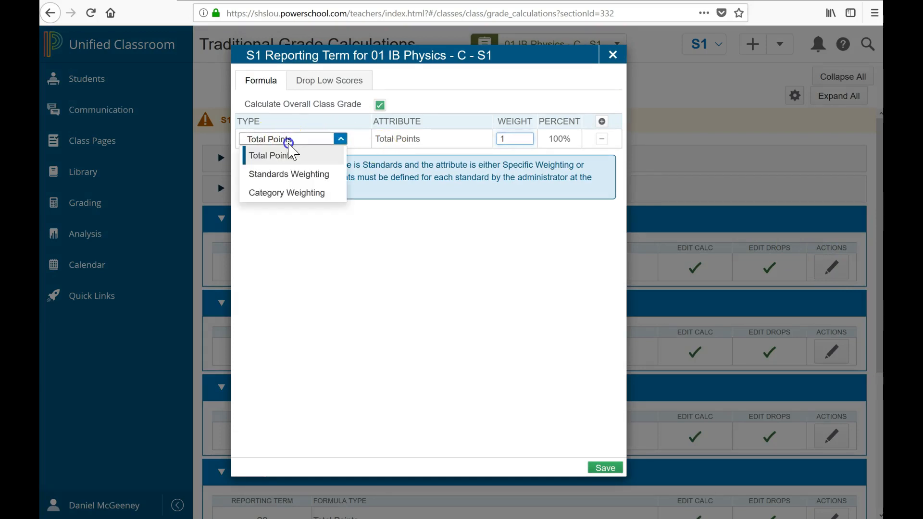
{"action": "left_click", "coordinate": [289, 195]}
{"action": "left_click", "coordinate": [410, 143]}
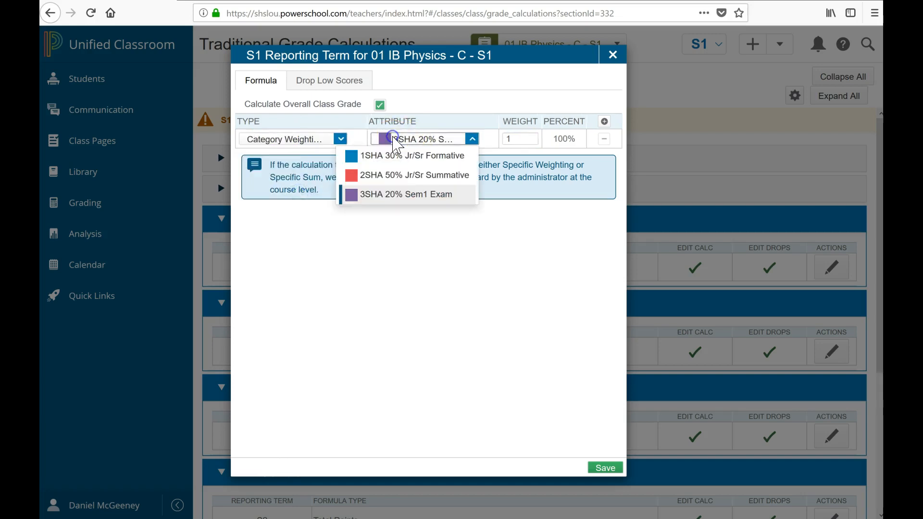
{"action": "left_click", "coordinate": [415, 157]}
{"action": "left_click", "coordinate": [519, 140]}
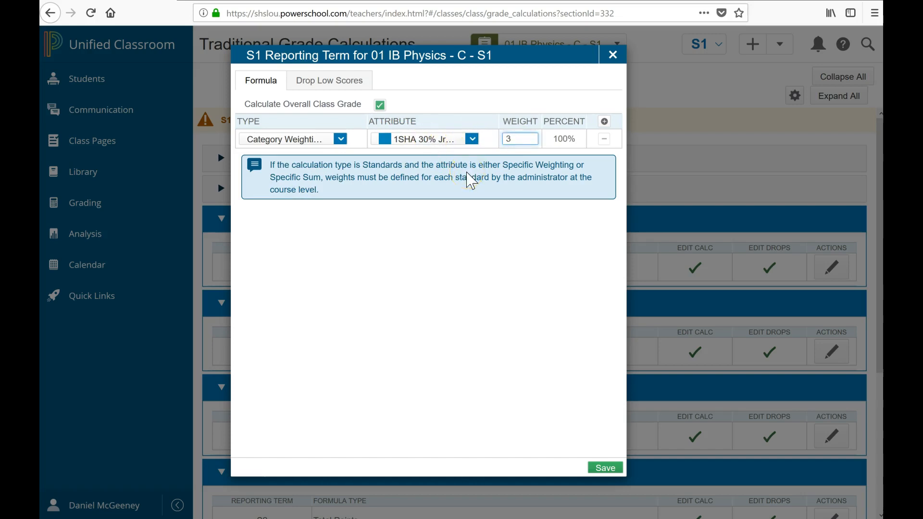
{"action": "left_click", "coordinate": [430, 142]}
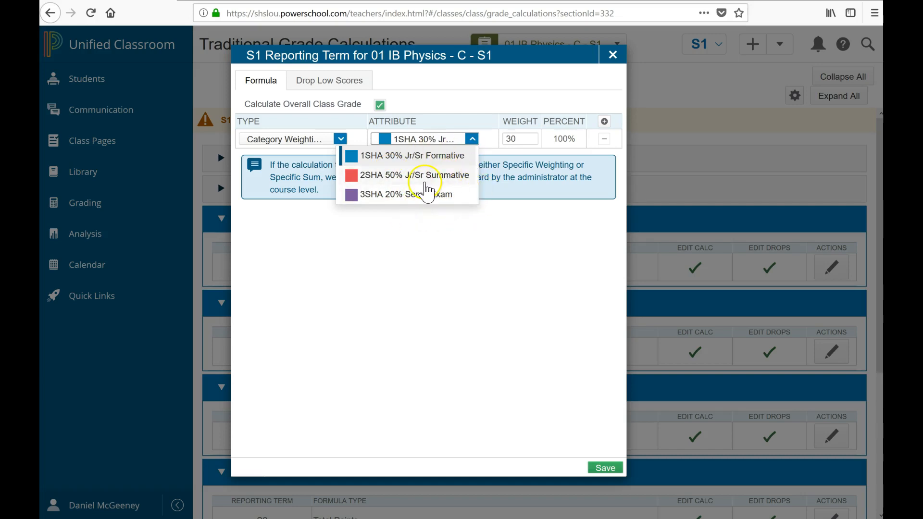
{"action": "left_click", "coordinate": [558, 207]}
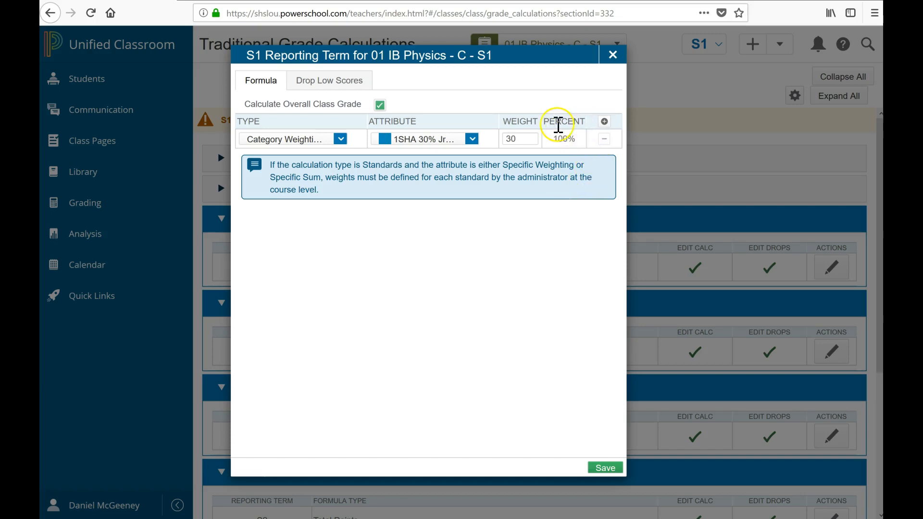
Add a second Category Weighting row to the formula for 2SHA 50% Jr/Sr Summative with weight 50
{"action": "left_click", "coordinate": [606, 124]}
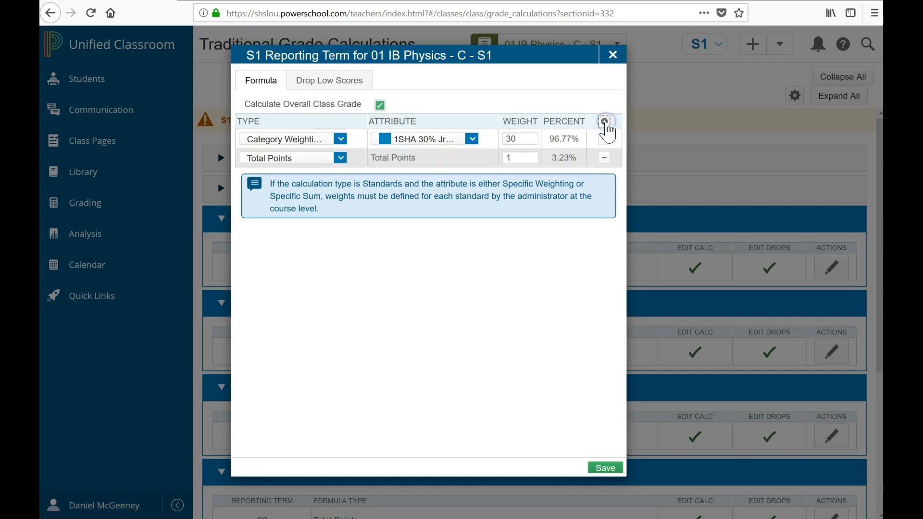
{"action": "left_click", "coordinate": [272, 159]}
{"action": "left_click", "coordinate": [269, 210]}
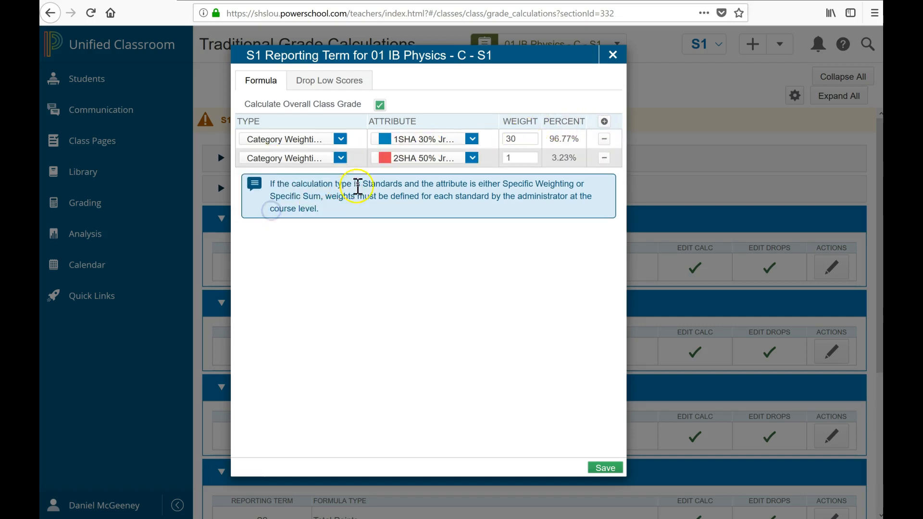
{"action": "left_click", "coordinate": [404, 161]}
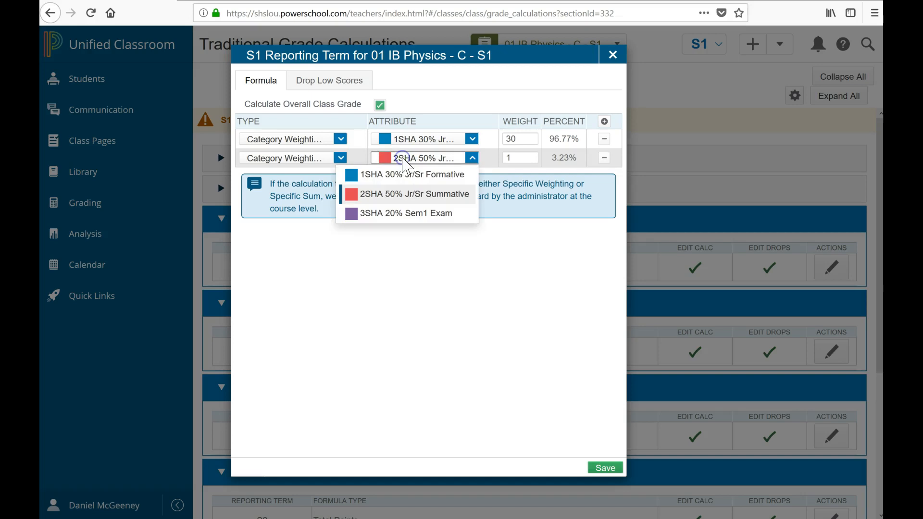
{"action": "left_click", "coordinate": [458, 194]}
{"action": "double_click", "coordinate": [508, 158]}
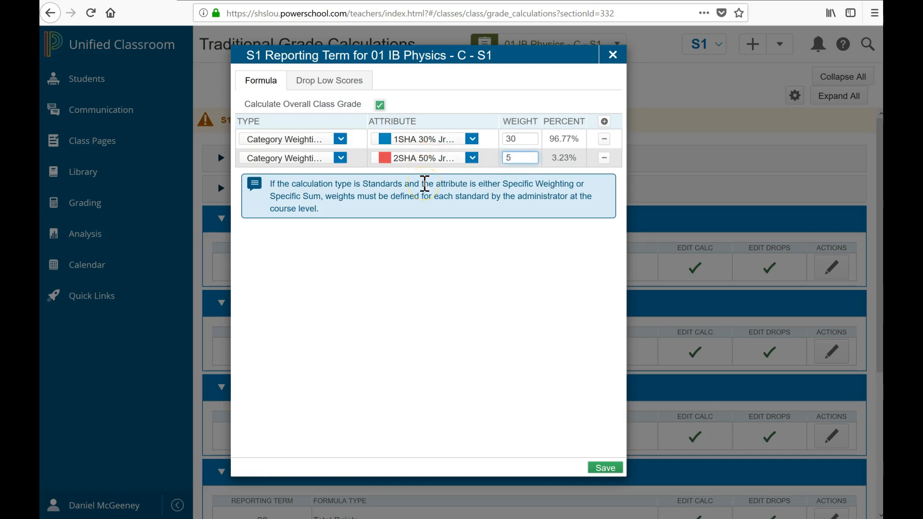
Add a third Category Weighting row to the S1 formula for 3SHA 20% Sem1 Exam with weight 20
{"action": "left_click", "coordinate": [604, 121]}
{"action": "left_click", "coordinate": [274, 177]}
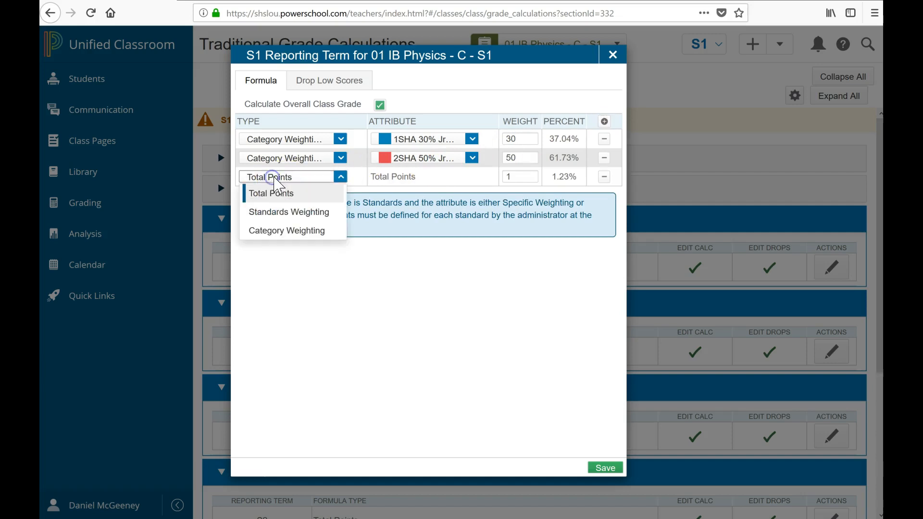
{"action": "left_click", "coordinate": [279, 231]}
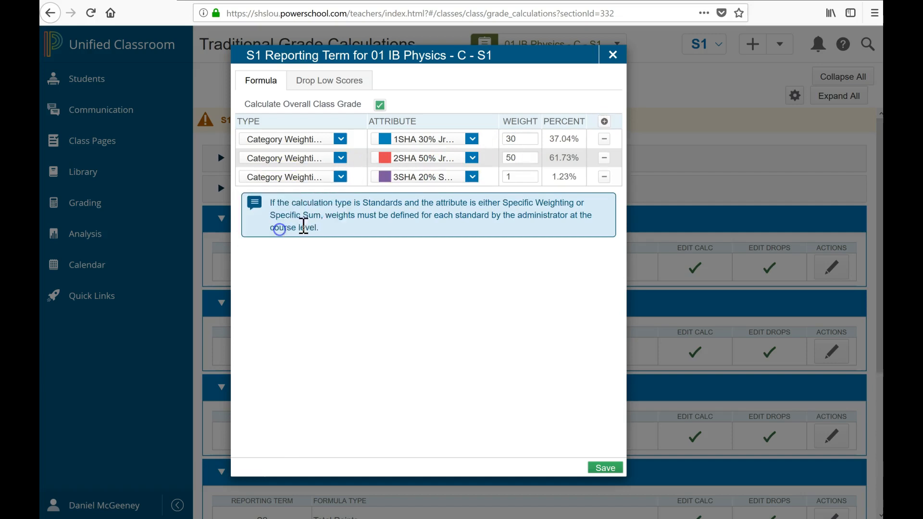
{"action": "left_click", "coordinate": [401, 176]}
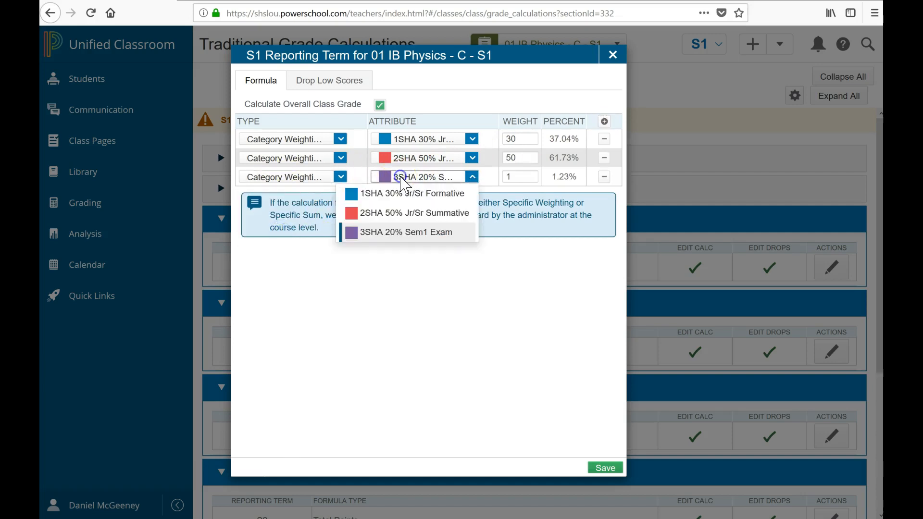
{"action": "left_click", "coordinate": [523, 218]}
{"action": "left_click", "coordinate": [503, 179]}
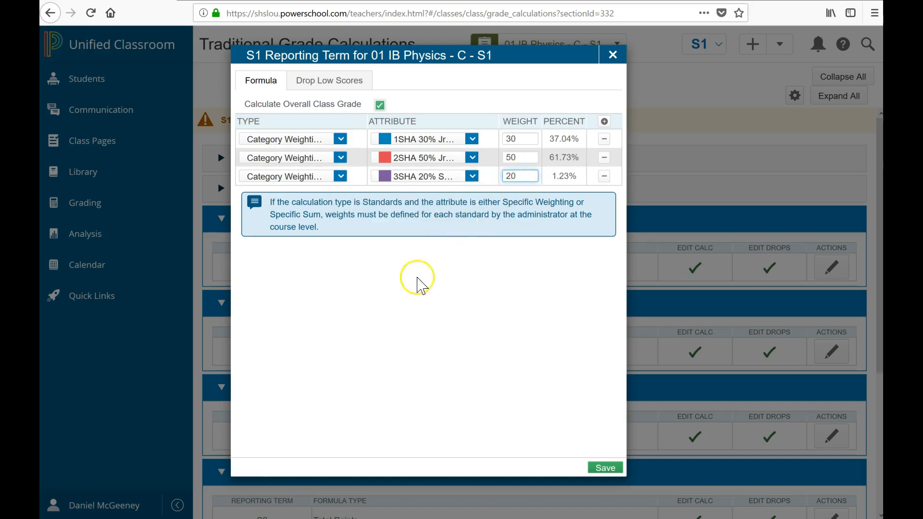
{"action": "left_click", "coordinate": [391, 315]}
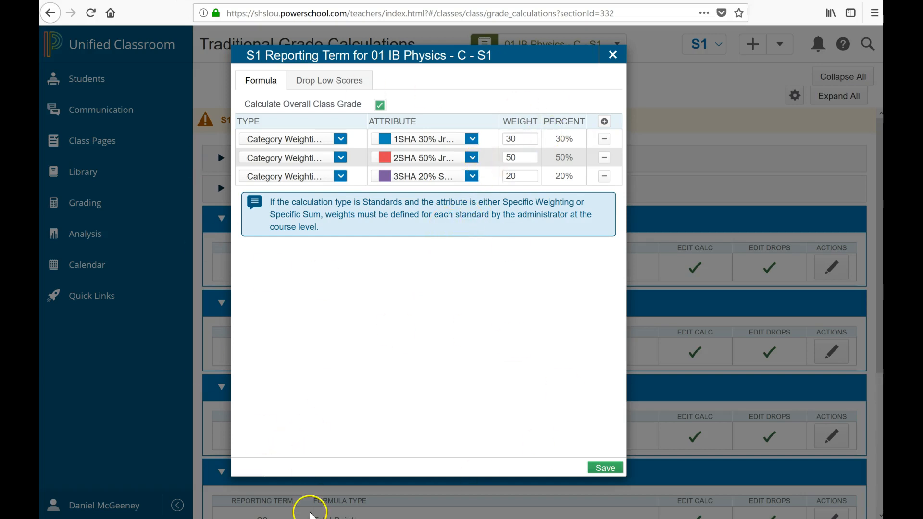
Switch to the blank Outlook message and fill in the administrator's address as the recipient
{"action": "key", "text": "alt+Tab"}
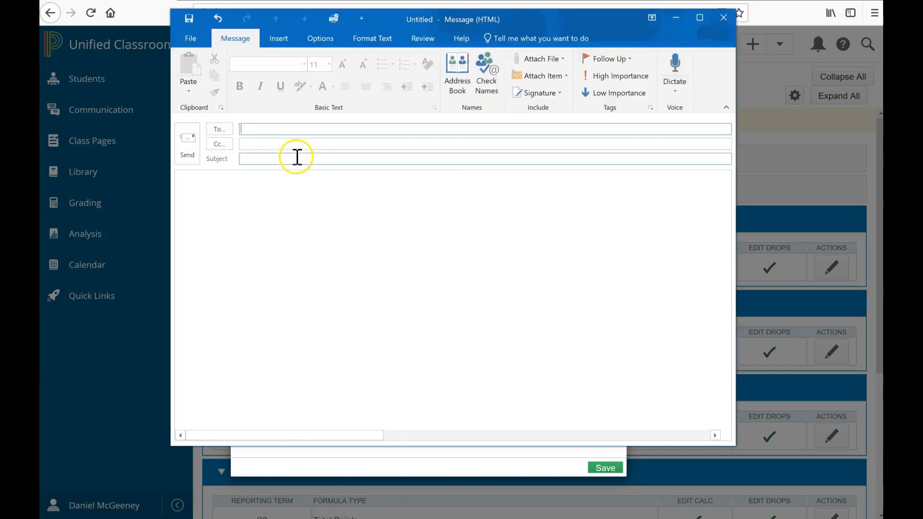
{"action": "type", "text": "shuff"}
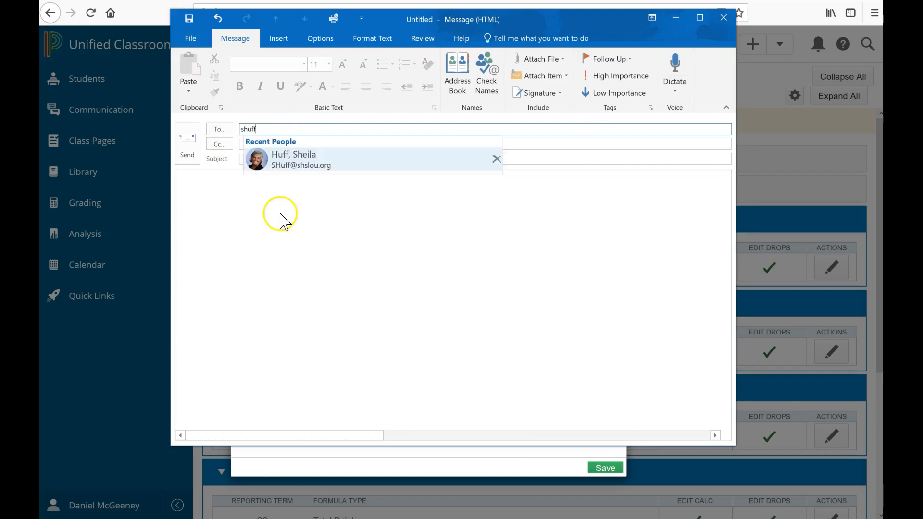
{"action": "left_click", "coordinate": [280, 213]}
{"action": "left_click", "coordinate": [196, 178]}
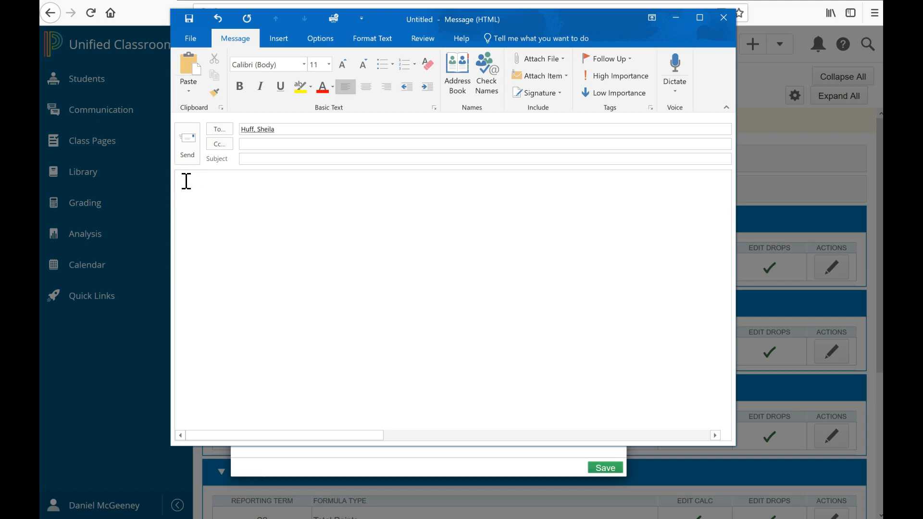
Paste the copied screenshot into the message body as a picture
{"action": "right_click", "coordinate": [182, 180]}
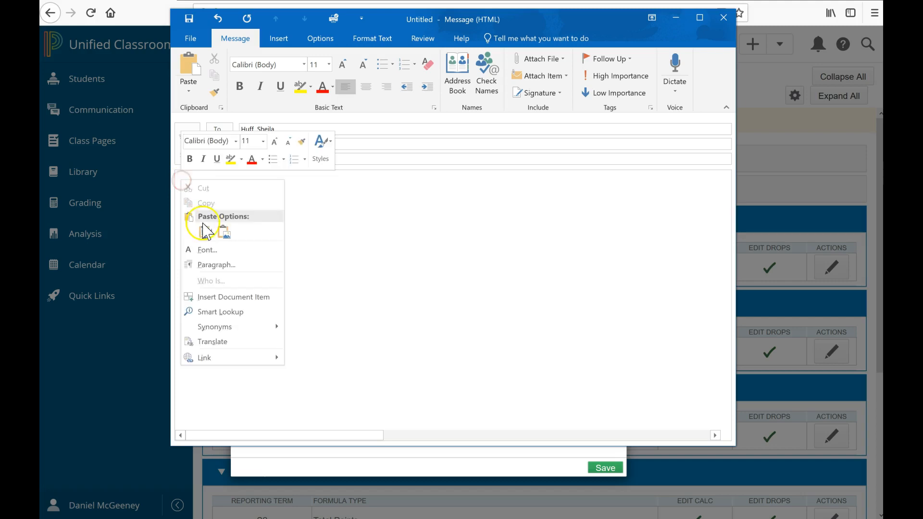
{"action": "left_click", "coordinate": [224, 235]}
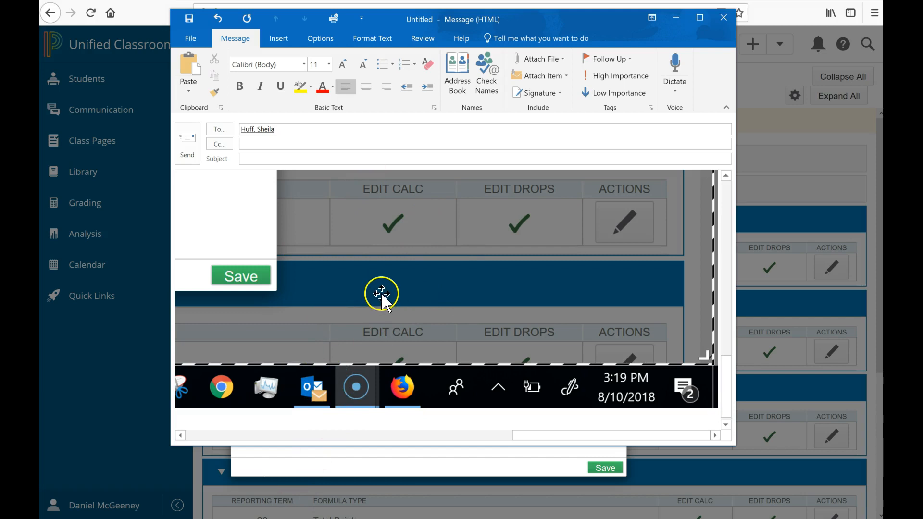
{"action": "left_click", "coordinate": [385, 280]}
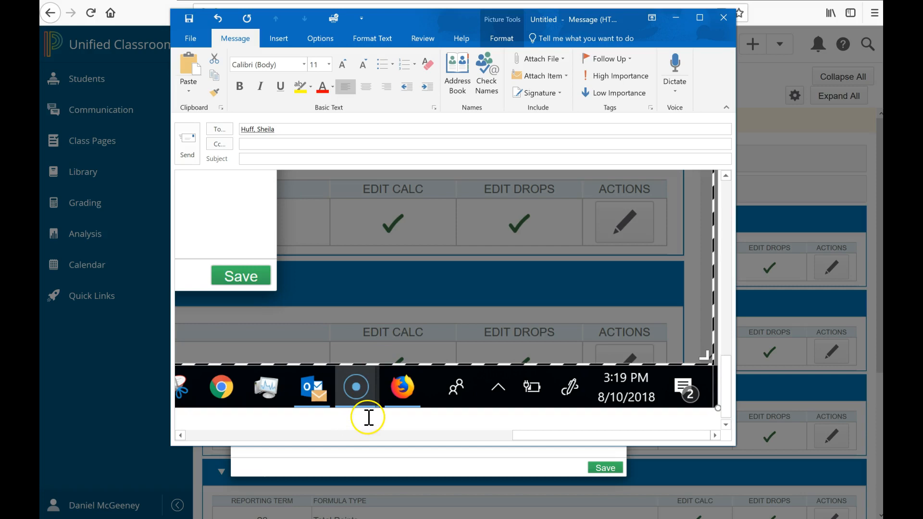
Add a run of blank lines below the pasted screenshot to leave room for message text
{"action": "left_click", "coordinate": [368, 416]}
{"action": "key", "text": "Return"}
{"action": "key", "text": "Return"}
{"action": "key", "text": "Return"}
{"action": "key", "text": "Return"}
{"action": "key", "text": "Return"}
{"action": "key", "text": "Return"}
{"action": "key", "text": "Return"}
{"action": "key", "text": "Return"}
{"action": "key", "text": "Return"}
{"action": "key", "text": "Return"}
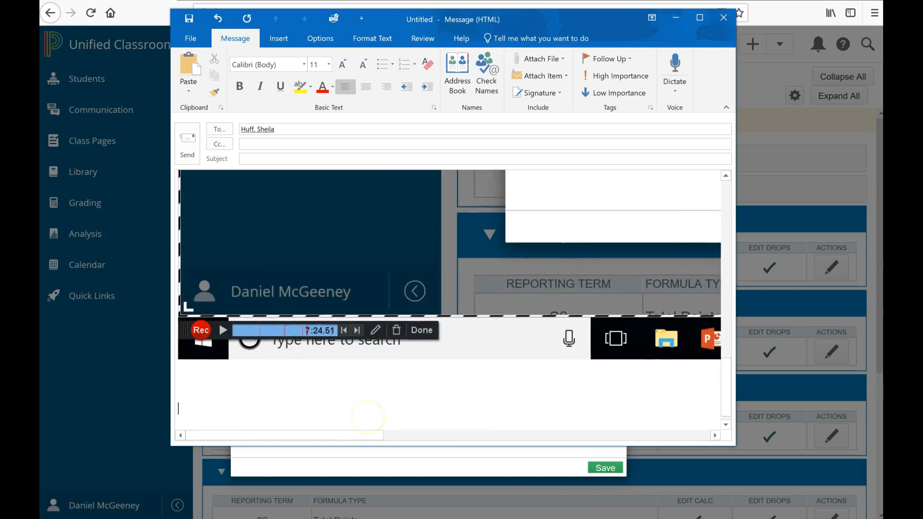
{"action": "key", "text": "Return"}
{"action": "key", "text": "Return"}
{"action": "key", "text": "Return"}
{"action": "key", "text": "Return"}
{"action": "key", "text": "Return"}
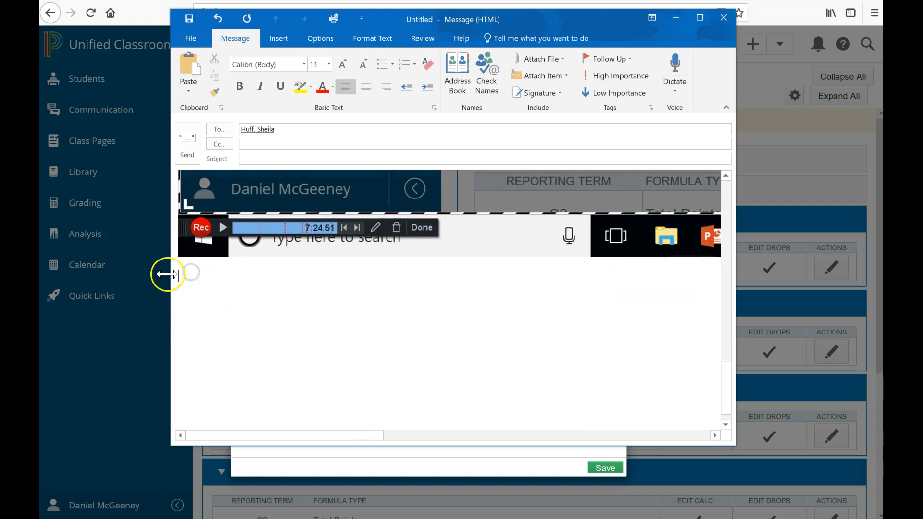
{"action": "left_click", "coordinate": [185, 301]}
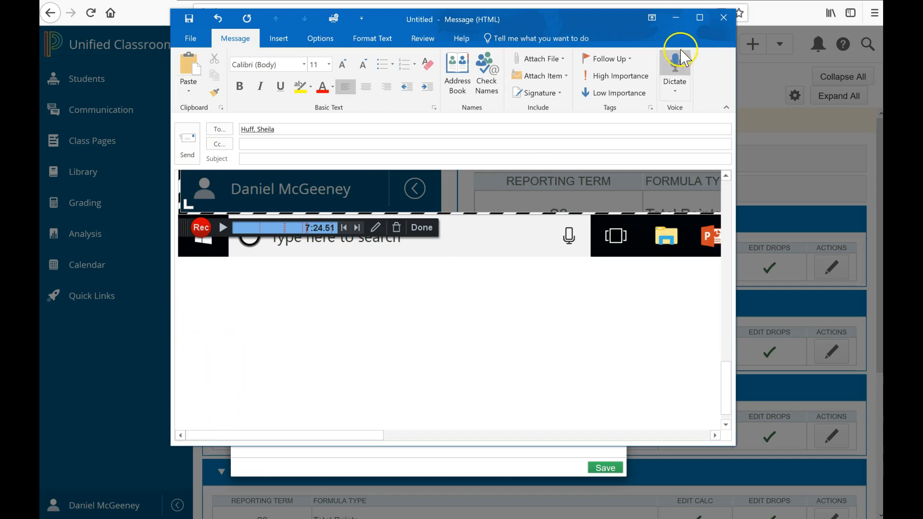
Minimize the message and save the S1 grade calculation for 01 IB Physics - C - S1 in PowerSchool
{"action": "left_click", "coordinate": [676, 17]}
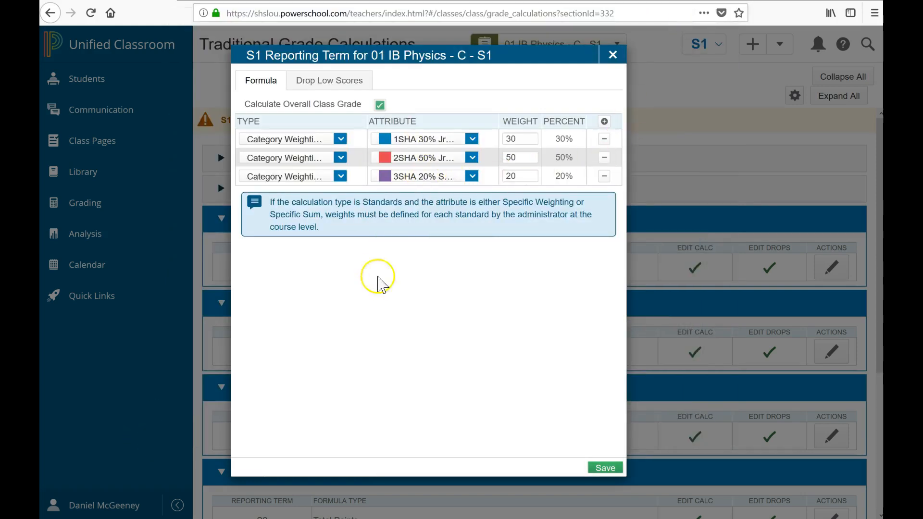
{"action": "left_click", "coordinate": [606, 468]}
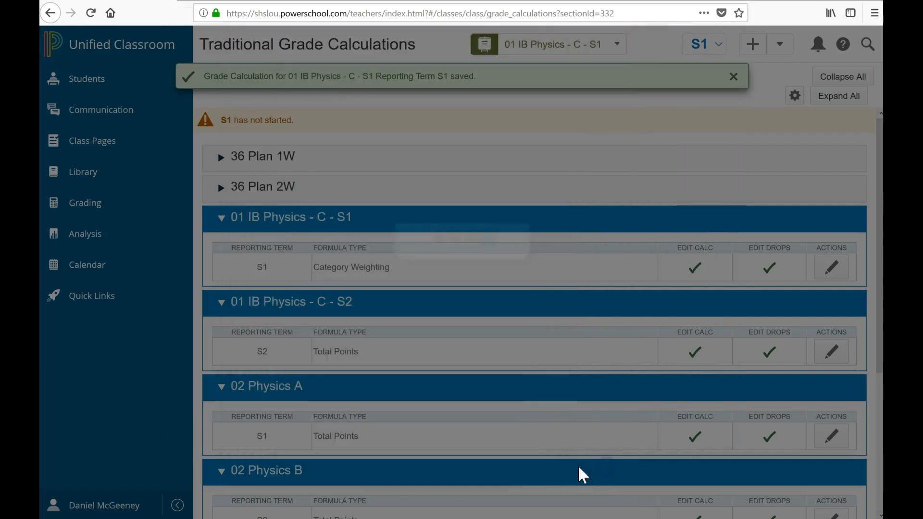